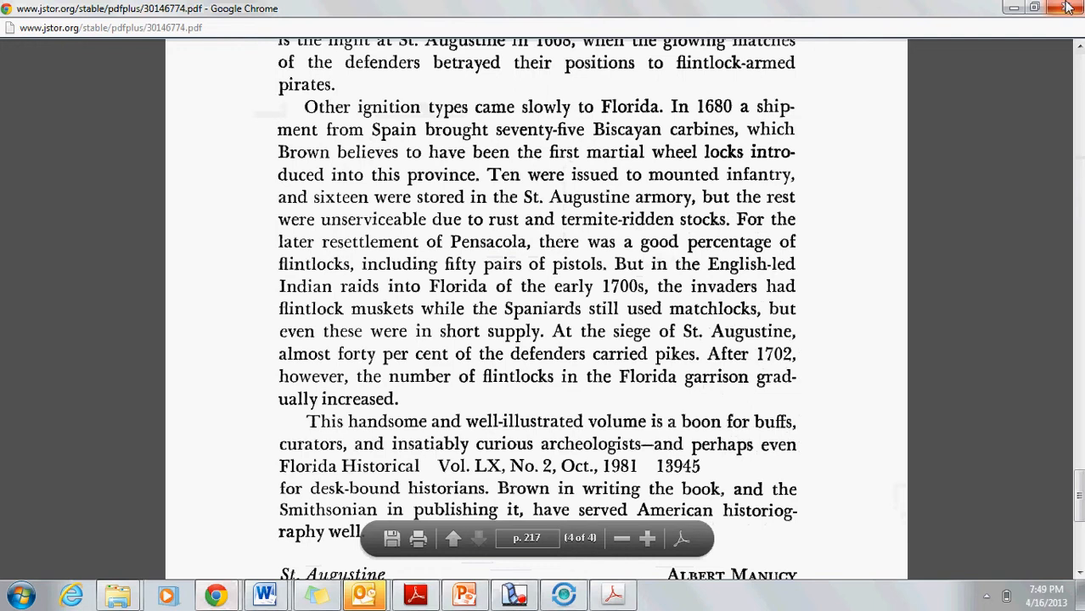
Step: Close the JSTOR PDF window and, in Google Chrome, the tab holding the previously opened reading PDF
{"action": "left_click", "coordinate": [1065, 6]}
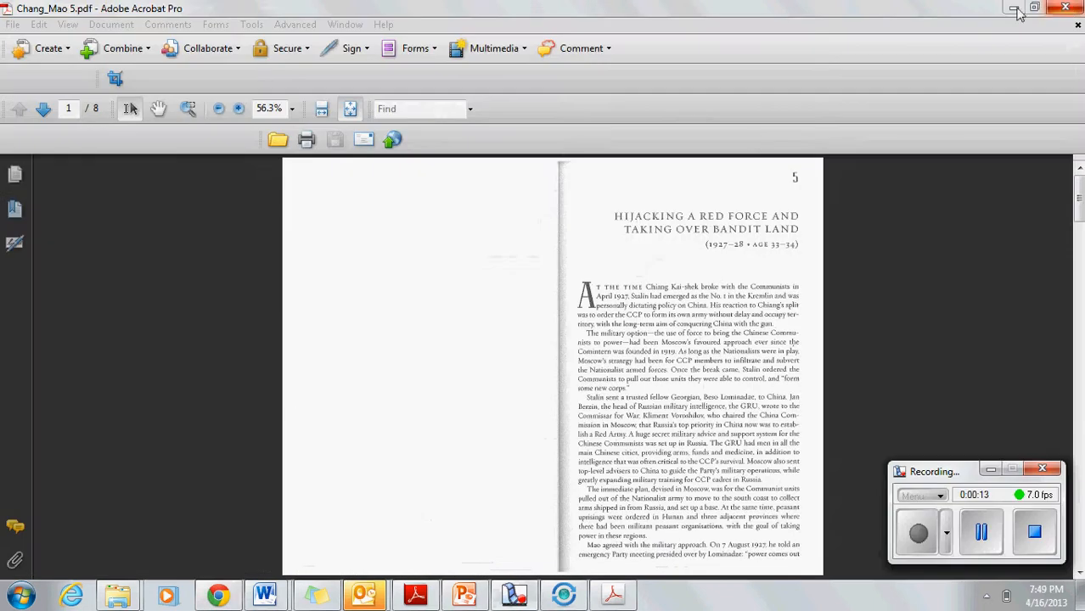
{"action": "left_click", "coordinate": [218, 596]}
{"action": "left_click", "coordinate": [219, 9]}
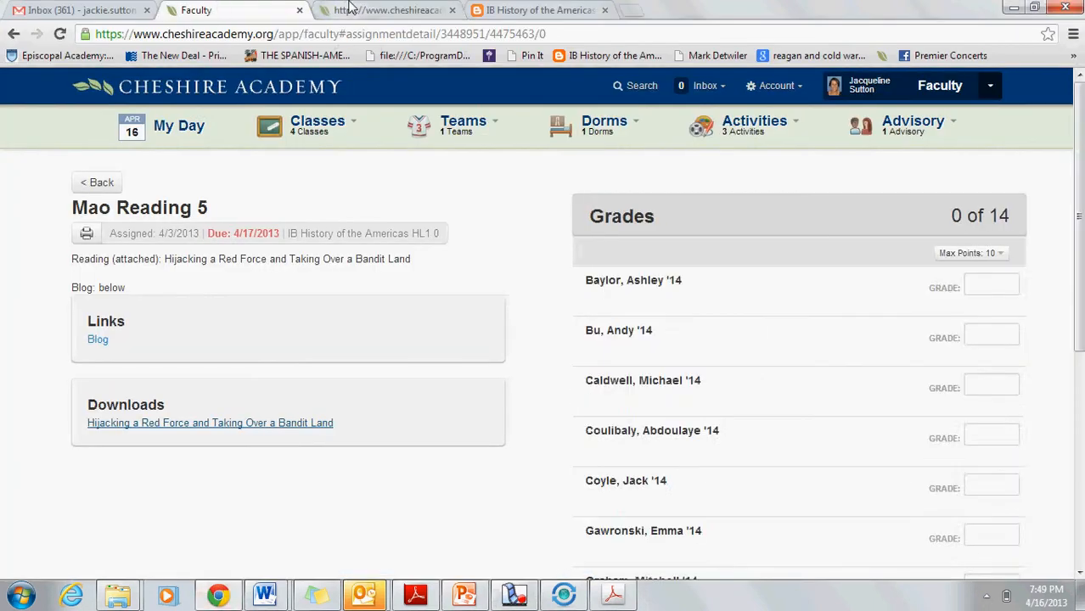
{"action": "left_click", "coordinate": [349, 9]}
{"action": "left_click", "coordinate": [238, 8]}
{"action": "left_click_drag", "start_coordinate": [238, 8], "coordinate": [390, 8]}
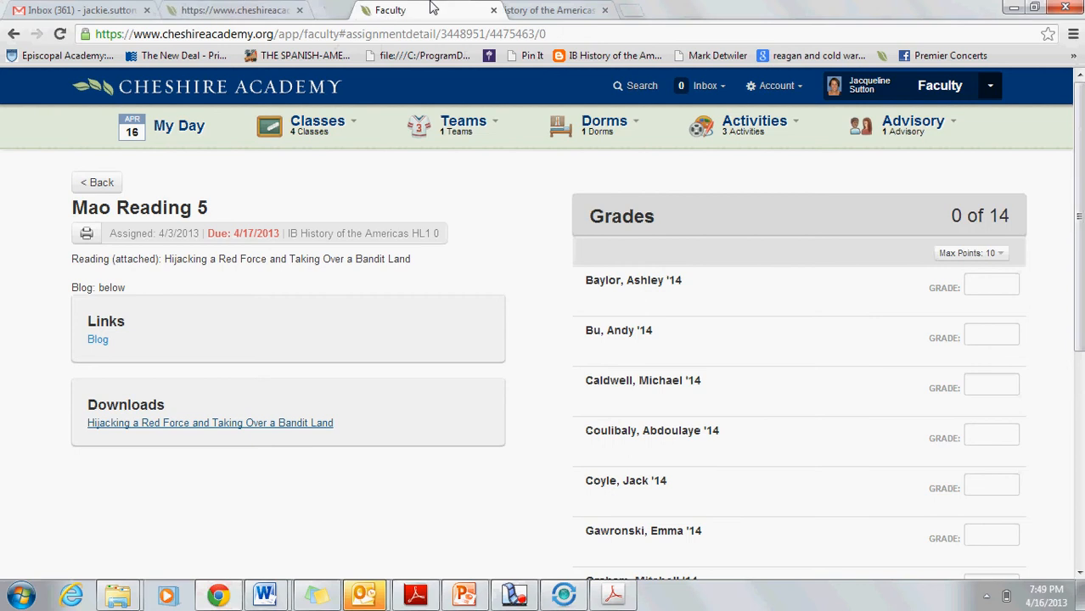
{"action": "left_click", "coordinate": [289, 11]}
{"action": "left_click", "coordinate": [299, 10]}
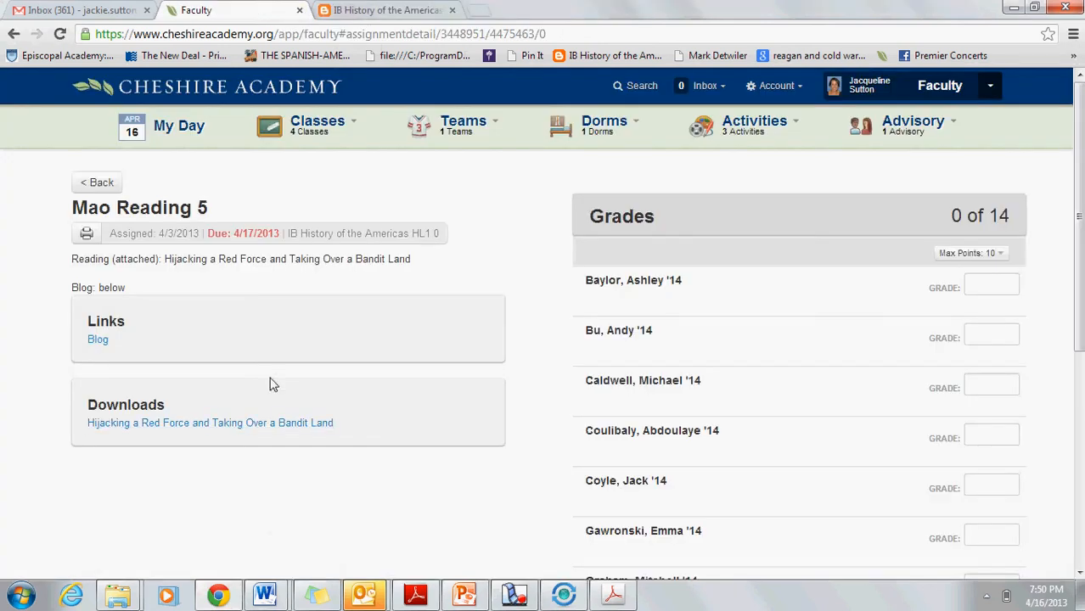
Step: Open the "Hijacking a Red Force and Taking Over a Bandit Land" download and start saving a copy of the PDF
{"action": "left_click", "coordinate": [172, 424]}
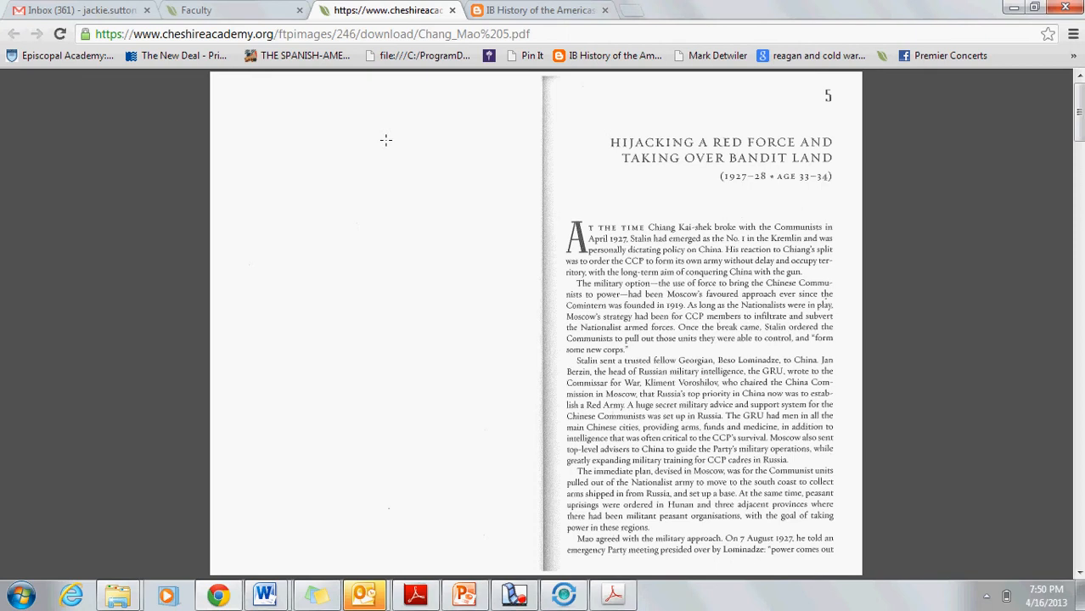
{"action": "mouse_move", "coordinate": [388, 556]}
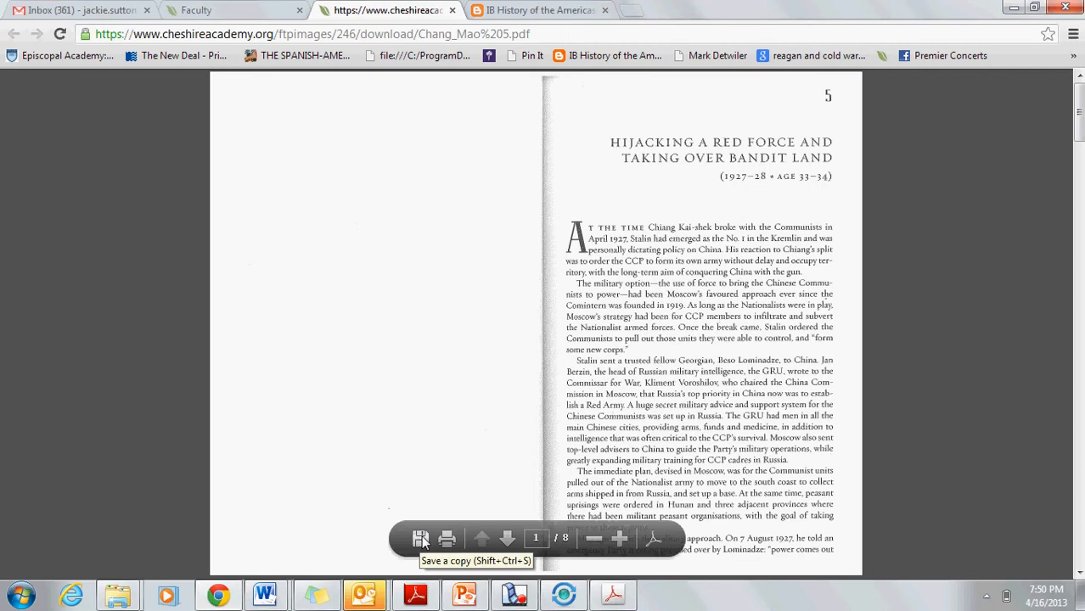
{"action": "left_click", "coordinate": [423, 542]}
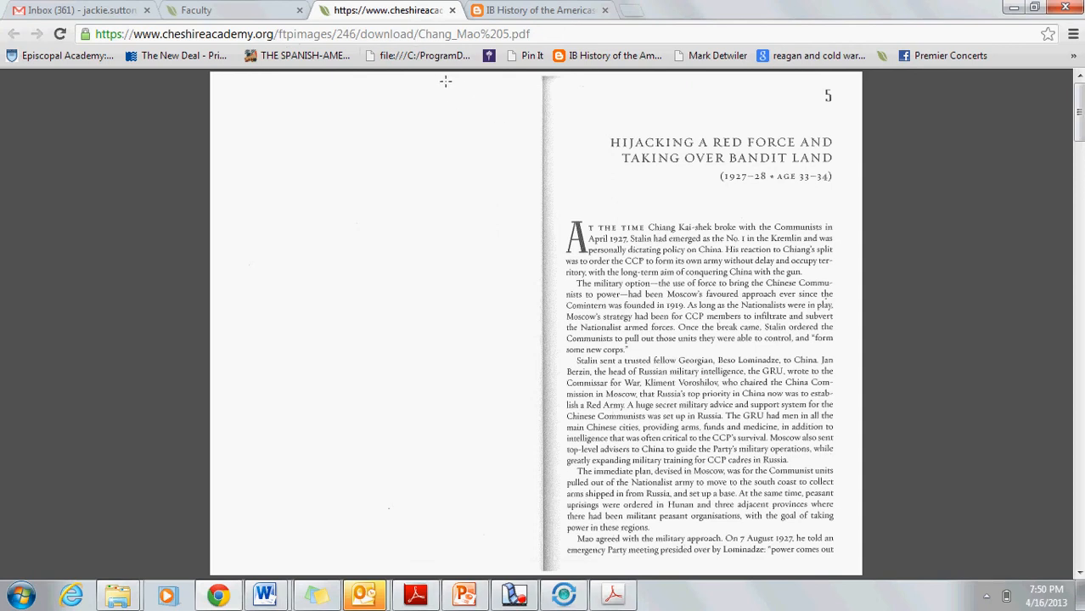
Step: Try selecting all content of the reading in the browser's PDF view and clear the selection
{"action": "left_click_drag", "start_coordinate": [442, 79], "coordinate": [459, 103]}
{"action": "key", "text": "ctrl+a"}
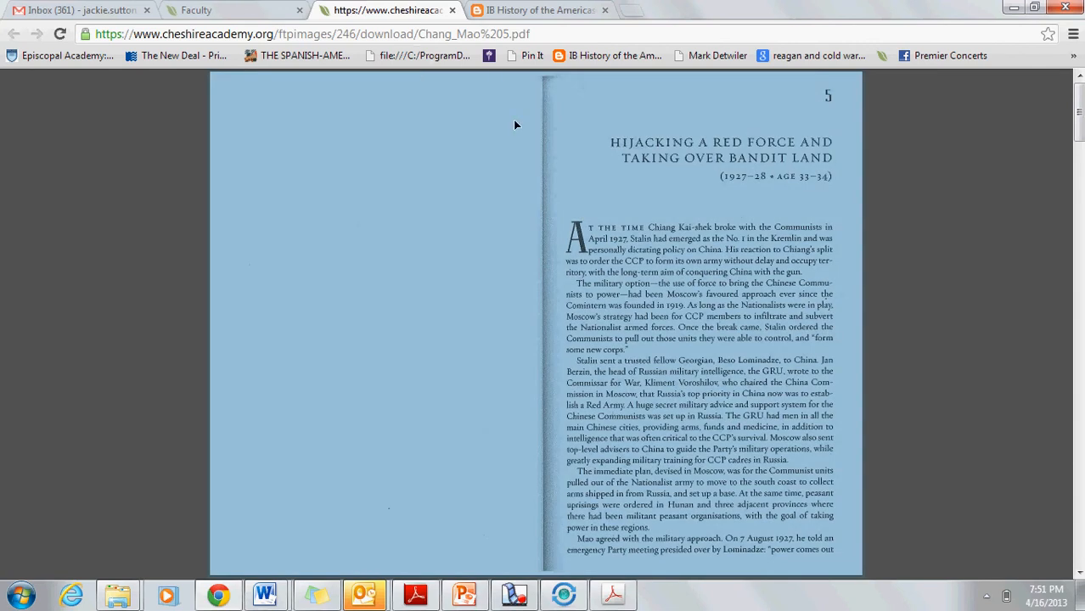
{"action": "left_click", "coordinate": [498, 159]}
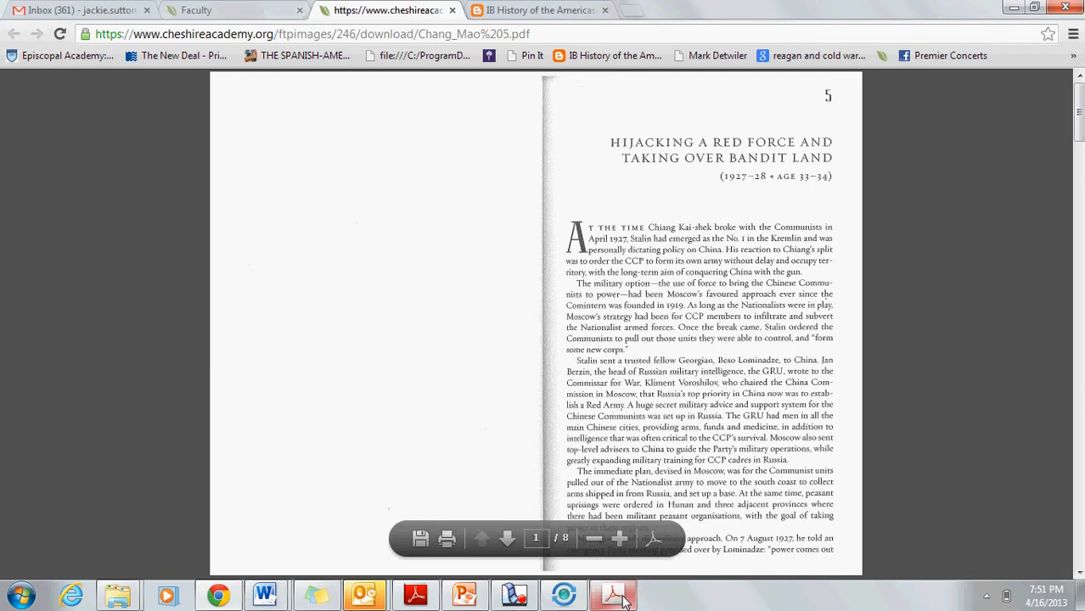
Step: Switch to Chang_Mao 5.pdf in Adobe Acrobat Pro and activate the Highlight Text Tool
{"action": "mouse_move", "coordinate": [624, 600]}
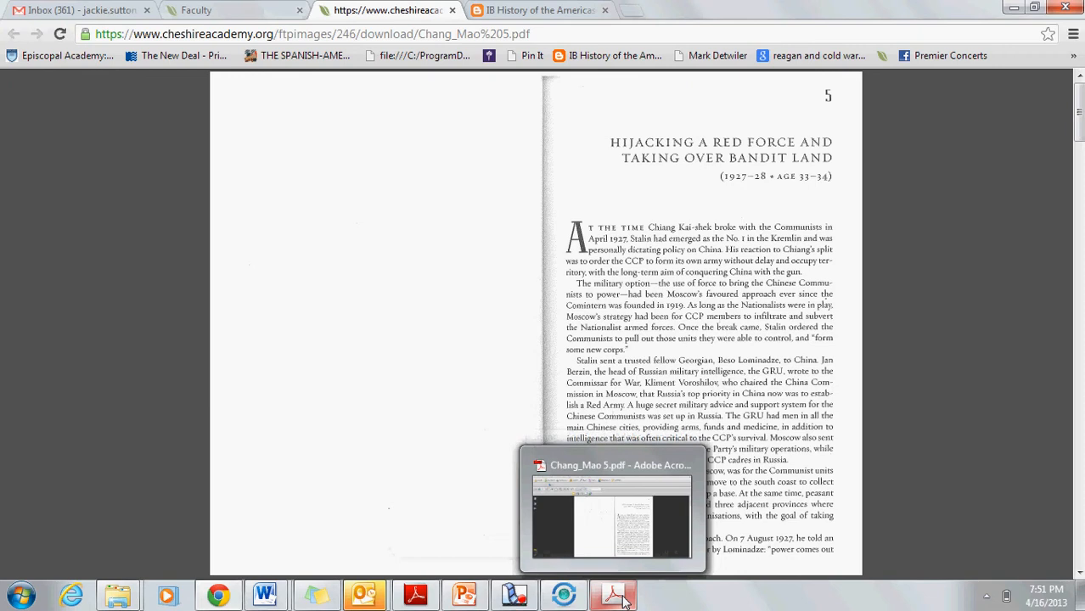
{"action": "left_click", "coordinate": [624, 599]}
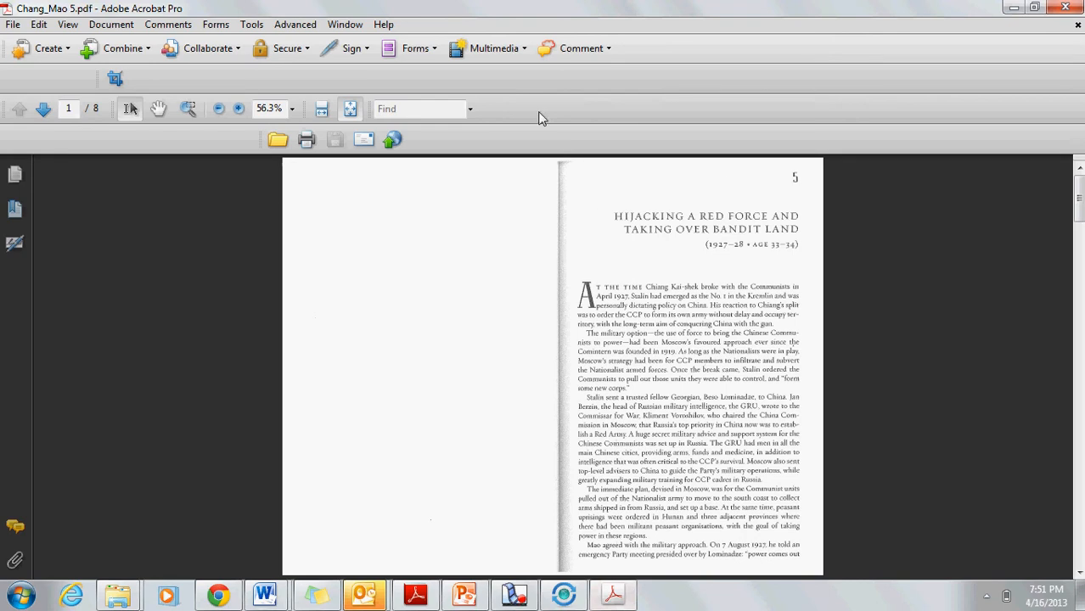
{"action": "left_click", "coordinate": [252, 26]}
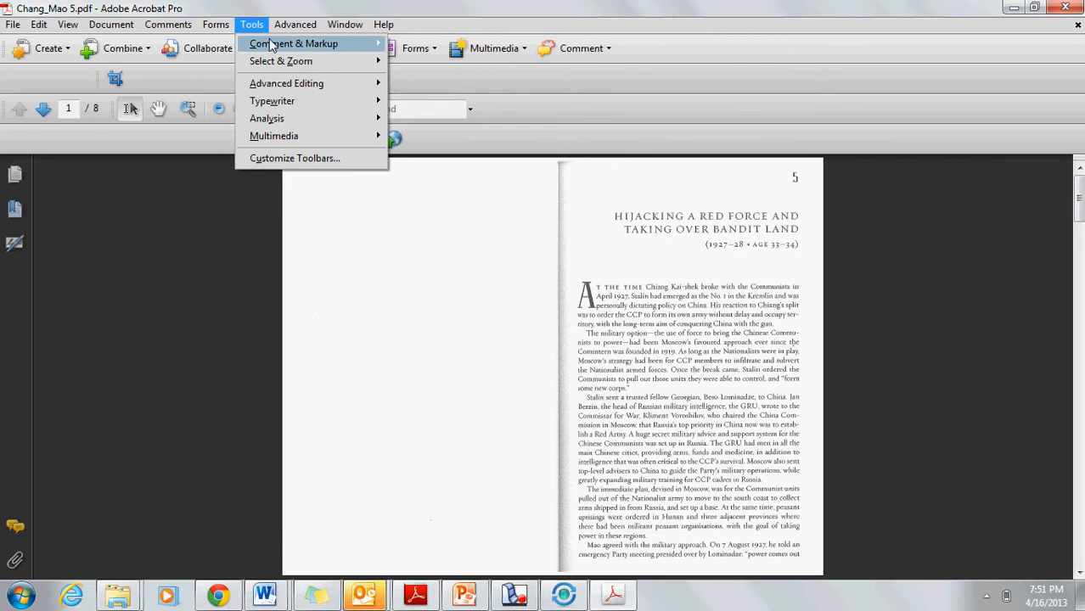
{"action": "mouse_move", "coordinate": [271, 44]}
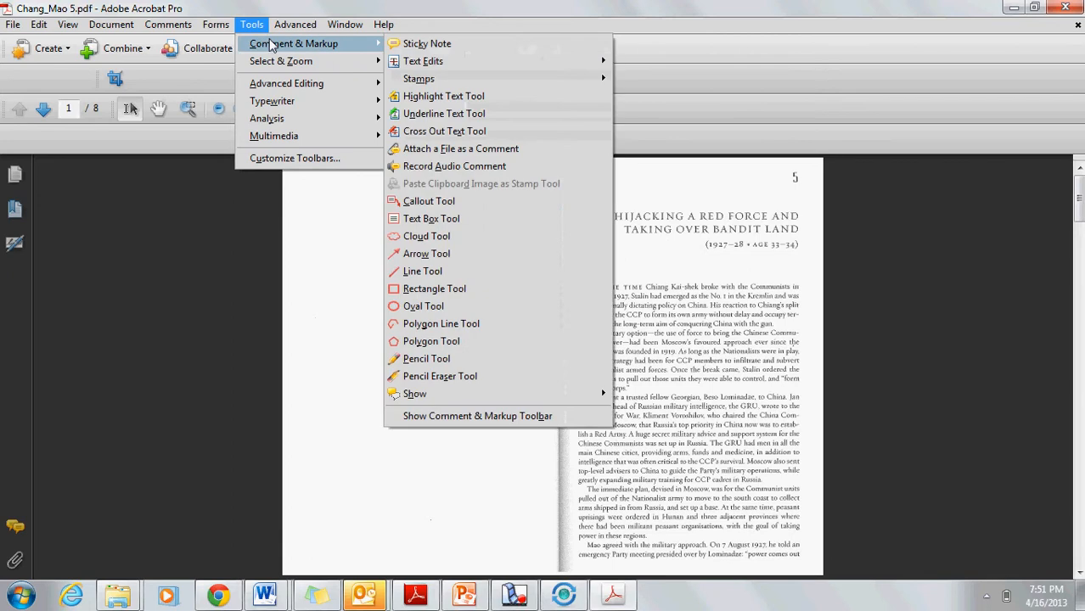
{"action": "left_click", "coordinate": [456, 98]}
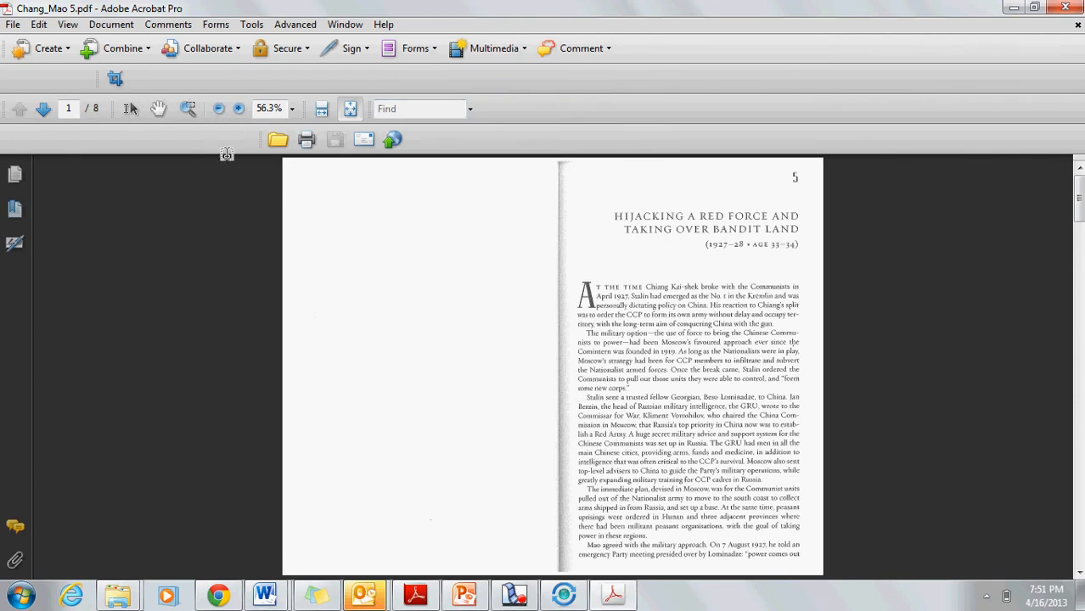
Step: Run text recognition on all pages, suppressing future scanned-page alerts, and highlight the sentence from "The military option" to "founded in 1919"
{"action": "left_click", "coordinate": [238, 109]}
{"action": "left_click", "coordinate": [239, 109]}
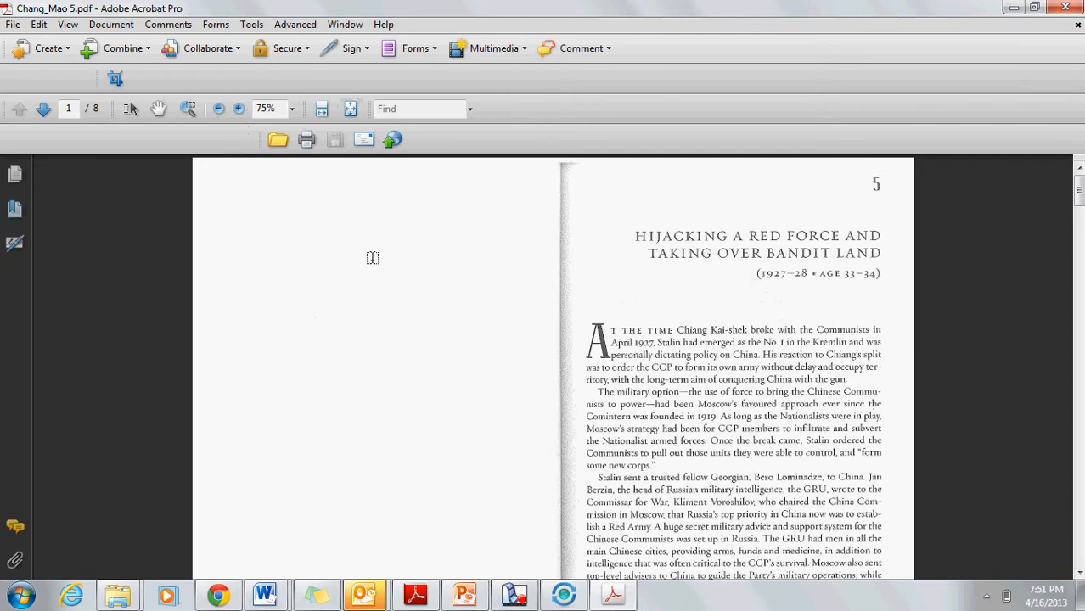
{"action": "left_click_drag", "start_coordinate": [1079, 201], "coordinate": [1078, 210]}
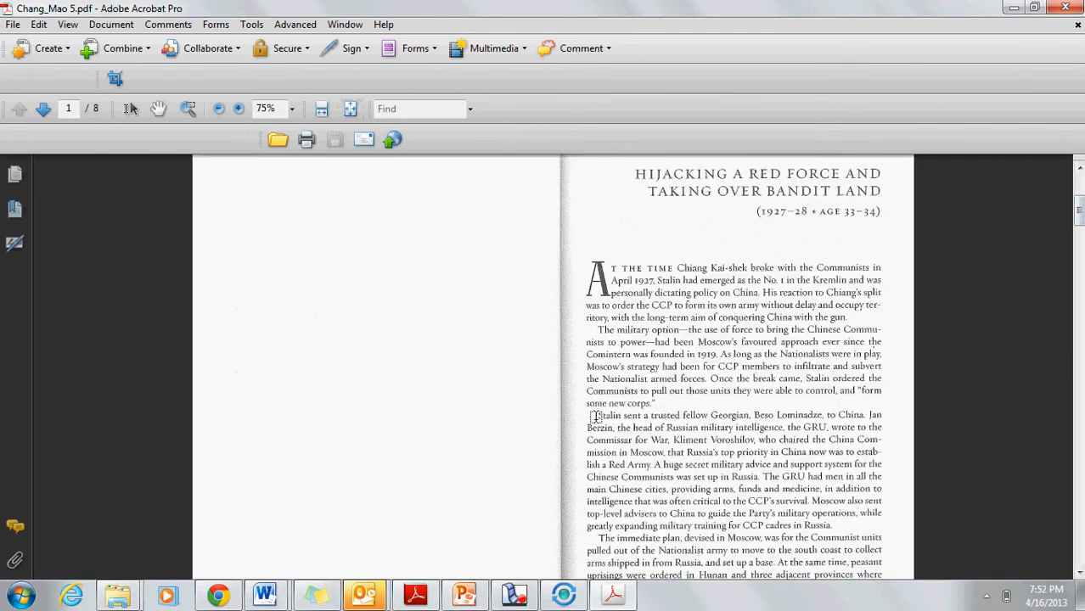
{"action": "left_click", "coordinate": [671, 441]}
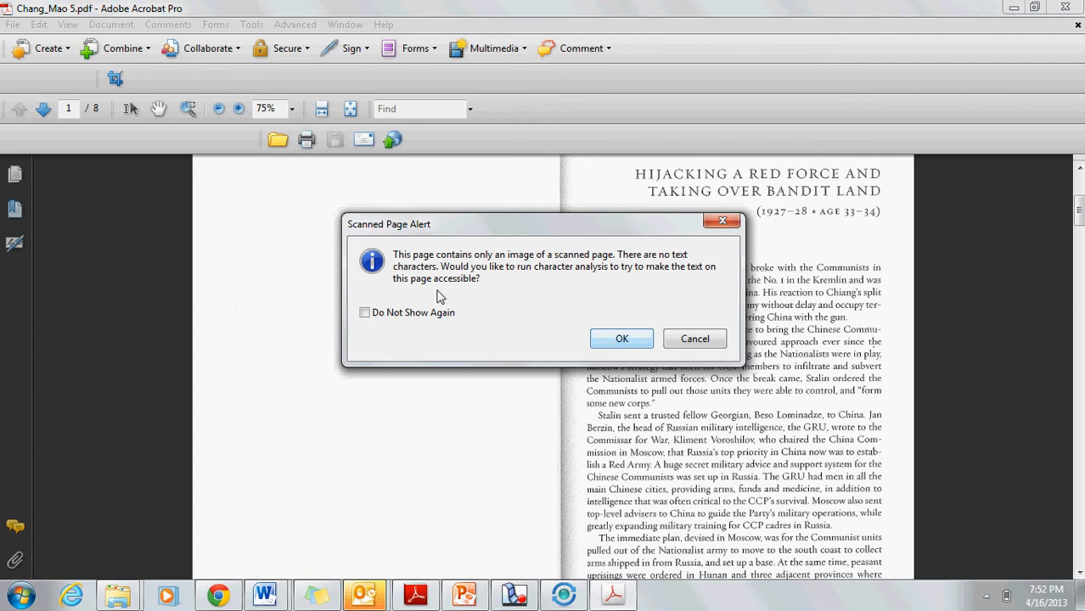
{"action": "left_click", "coordinate": [364, 313]}
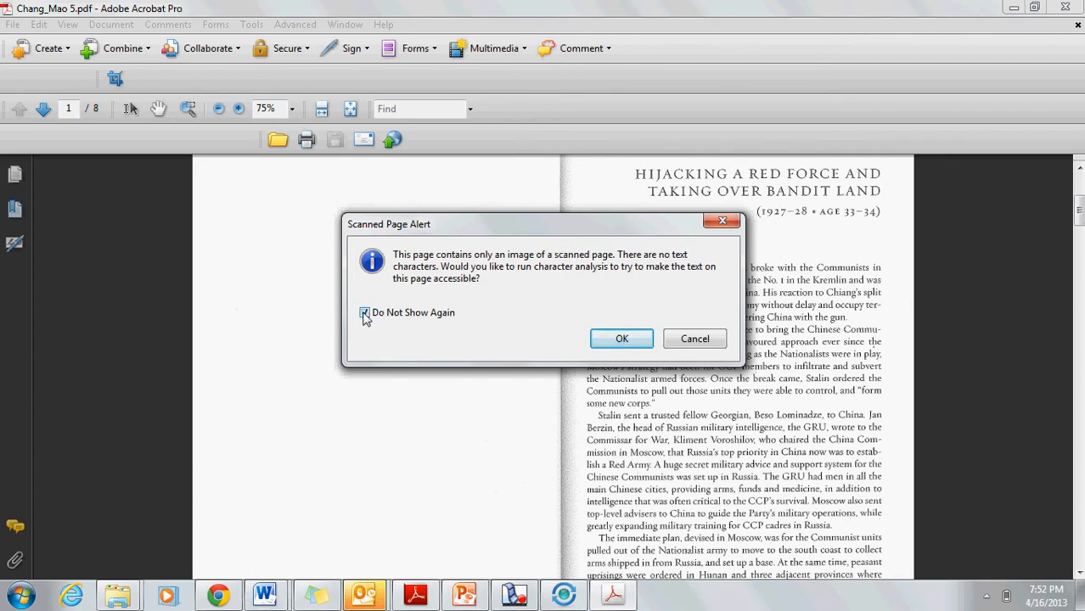
{"action": "left_click", "coordinate": [633, 340]}
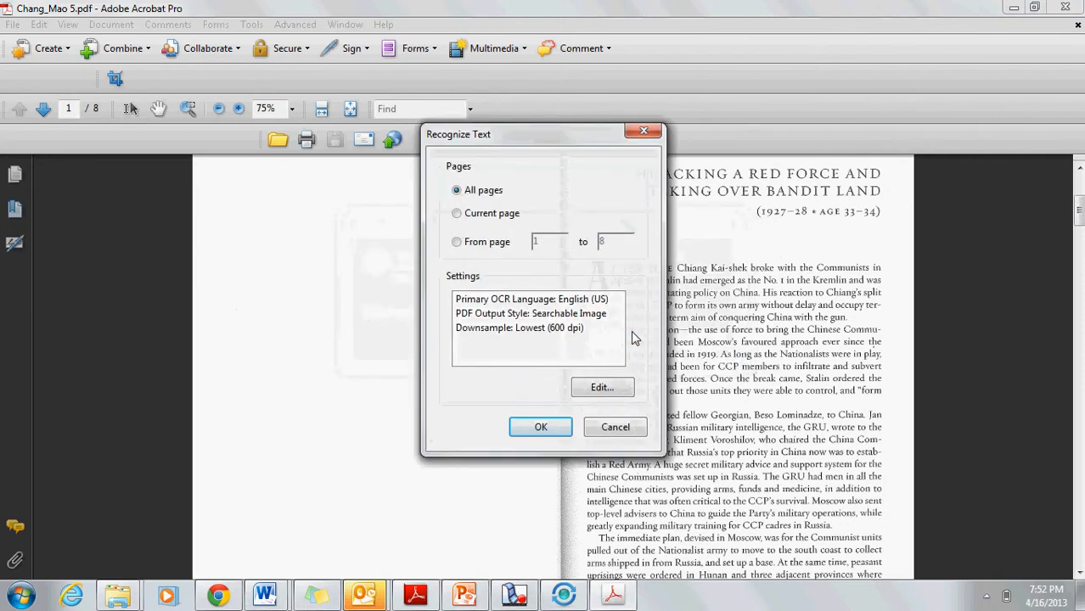
{"action": "left_click", "coordinate": [541, 427]}
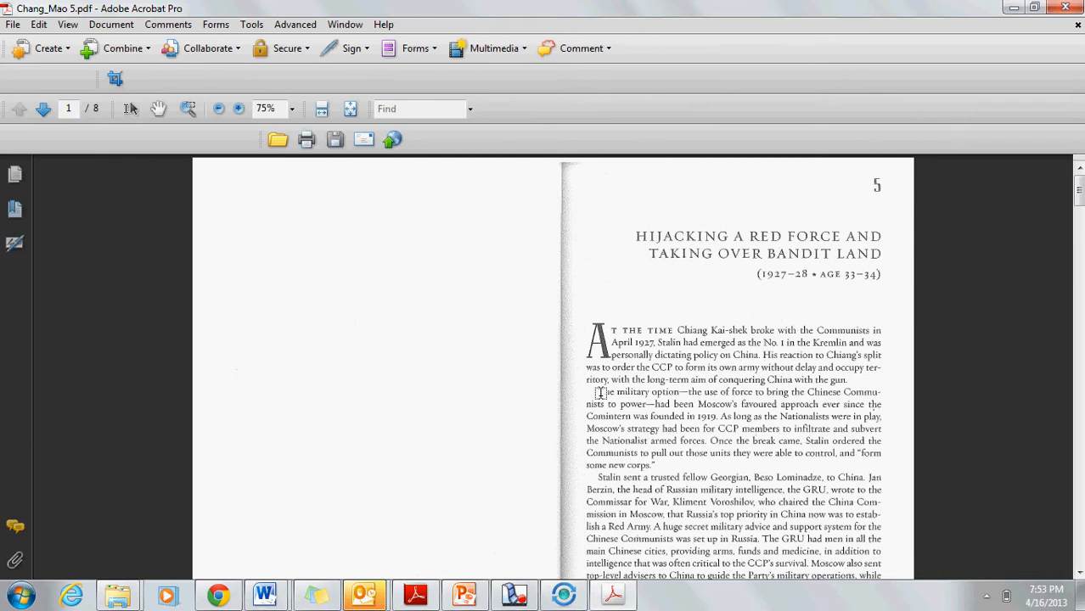
{"action": "left_click_drag", "start_coordinate": [599, 393], "coordinate": [717, 417]}
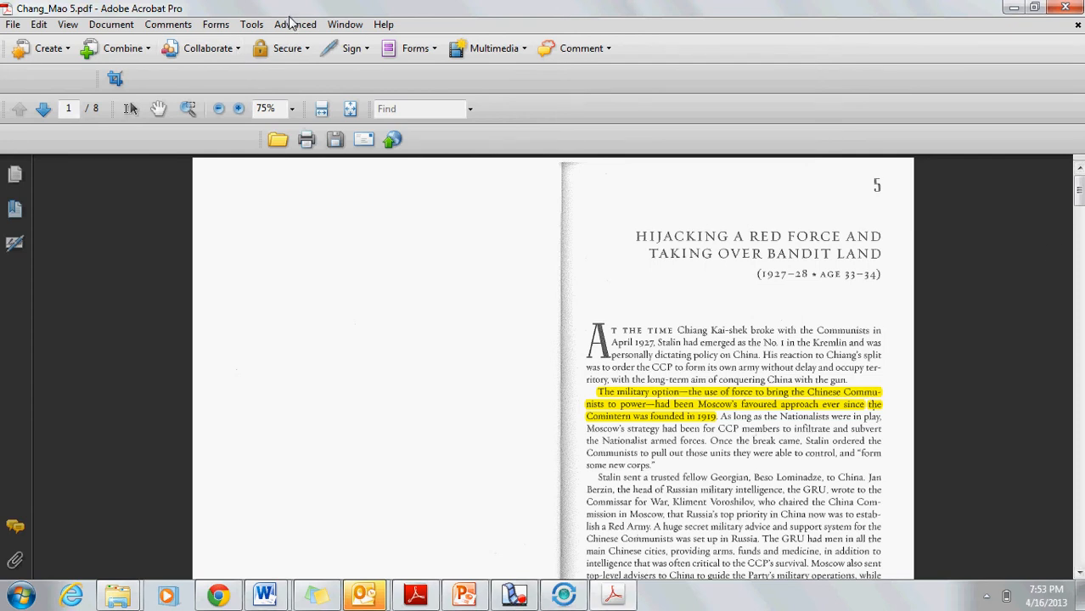
Step: Add a text box in the blank margin beside the highlighted sentence reading "importance of the military...."
{"action": "left_click", "coordinate": [252, 23]}
{"action": "mouse_move", "coordinate": [266, 47]}
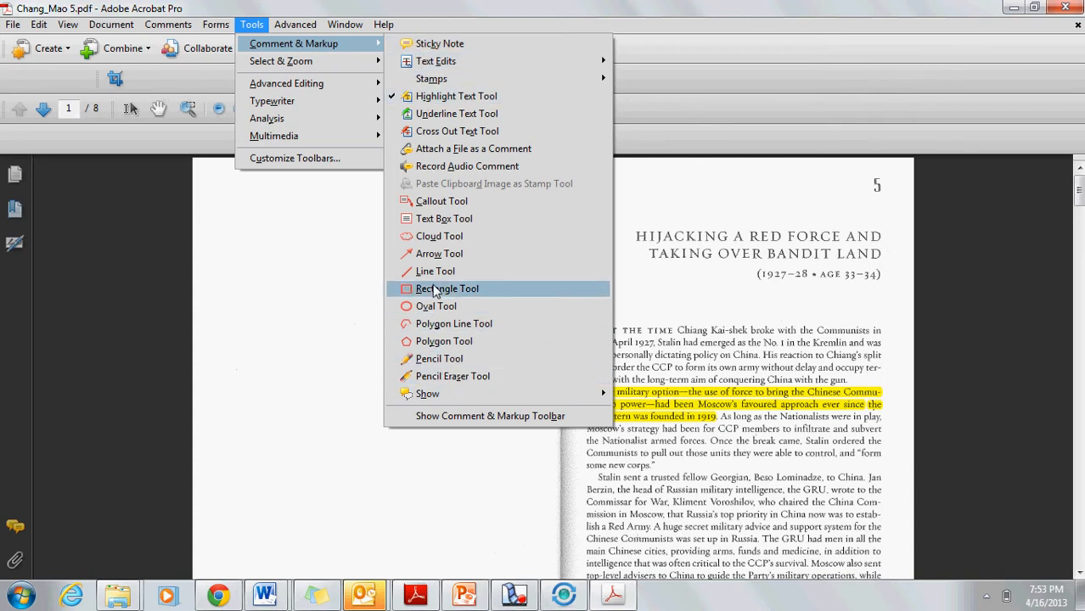
{"action": "left_click", "coordinate": [451, 222]}
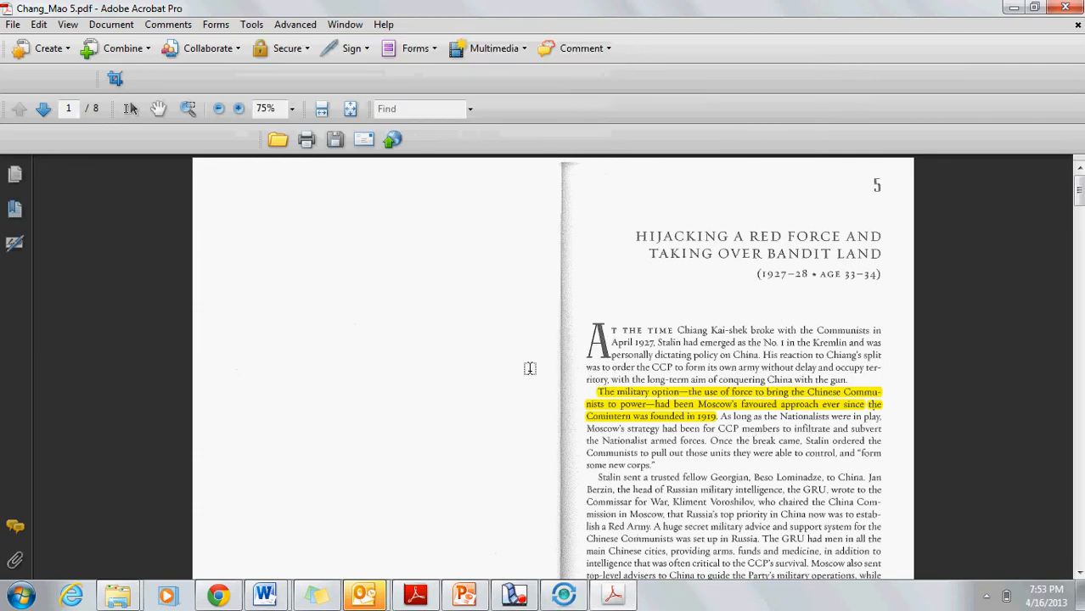
{"action": "left_click_drag", "start_coordinate": [545, 380], "coordinate": [325, 426]}
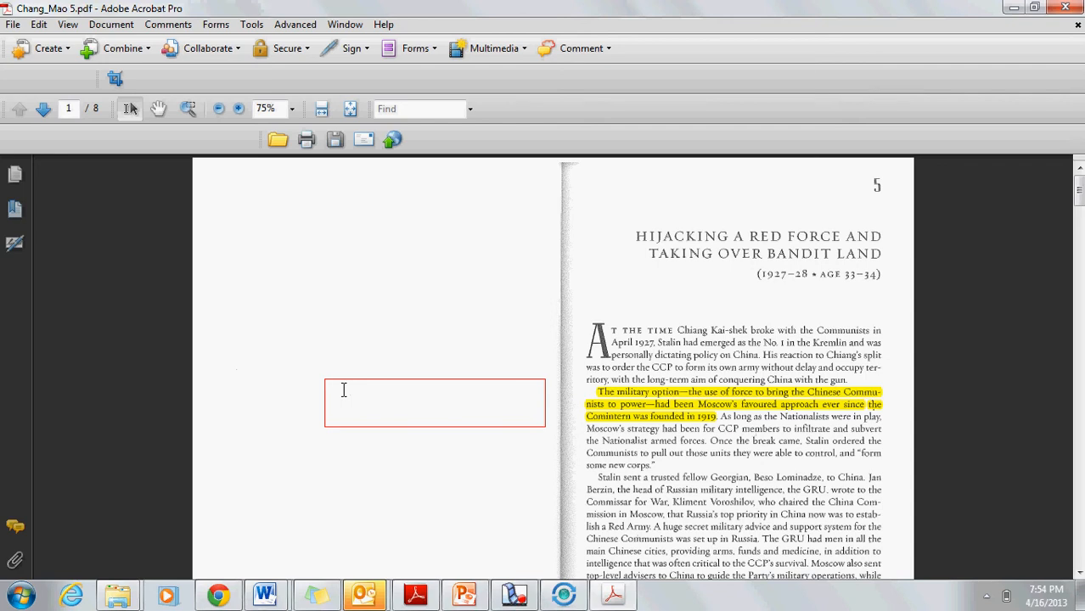
{"action": "type", "text": "importance of the military...."}
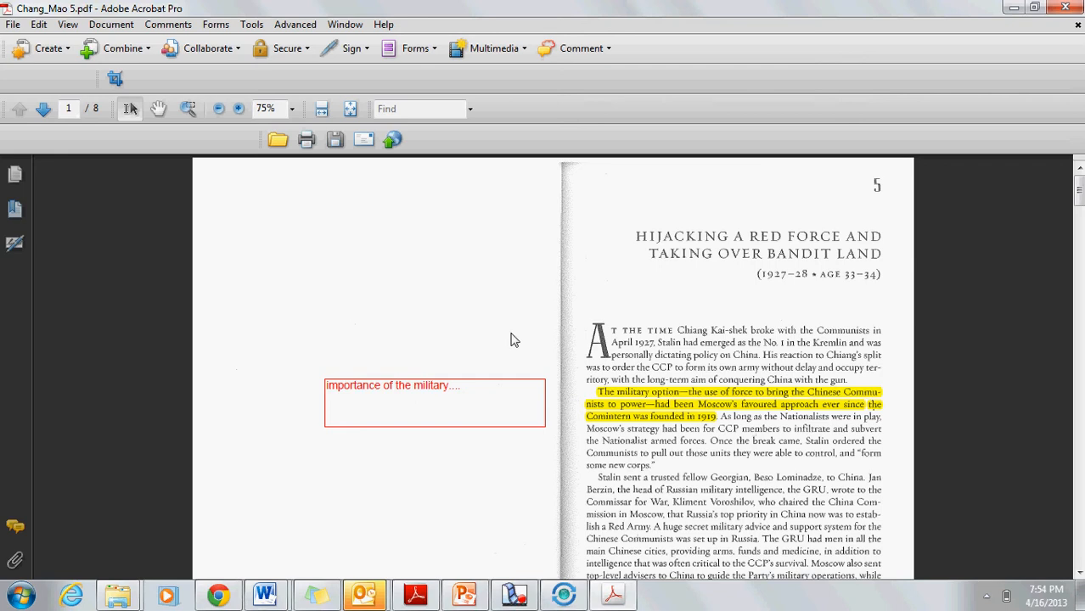
{"action": "left_click", "coordinate": [809, 412]}
Step: Place a sticky note after "in the space of four years" on page 2 with the text "Wow....four years!" and collapse it
{"action": "left_click_drag", "start_coordinate": [1077, 180], "coordinate": [1077, 211]}
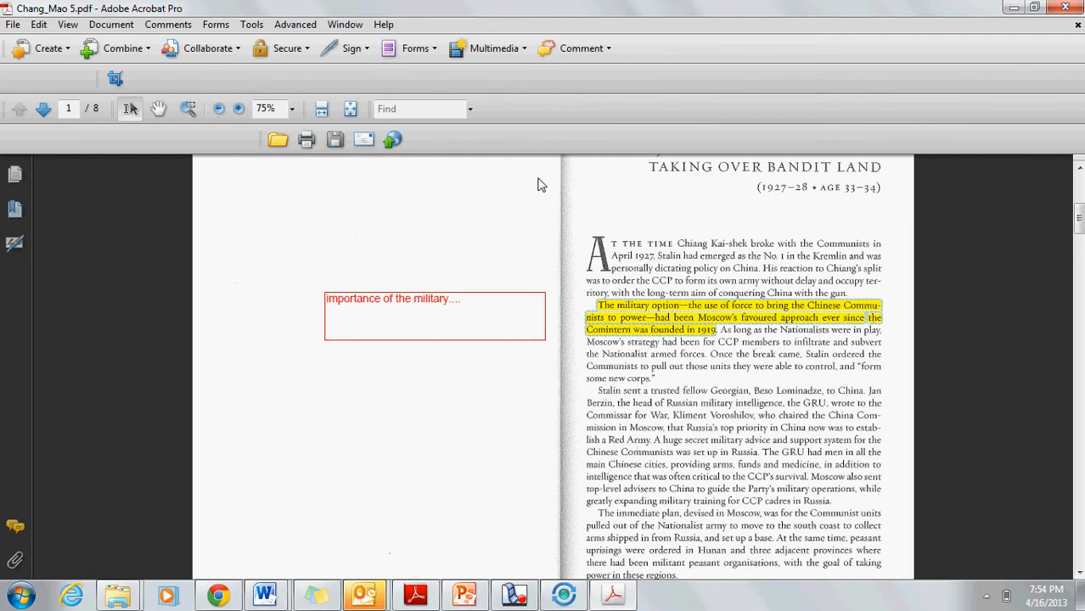
{"action": "left_click", "coordinate": [325, 25]}
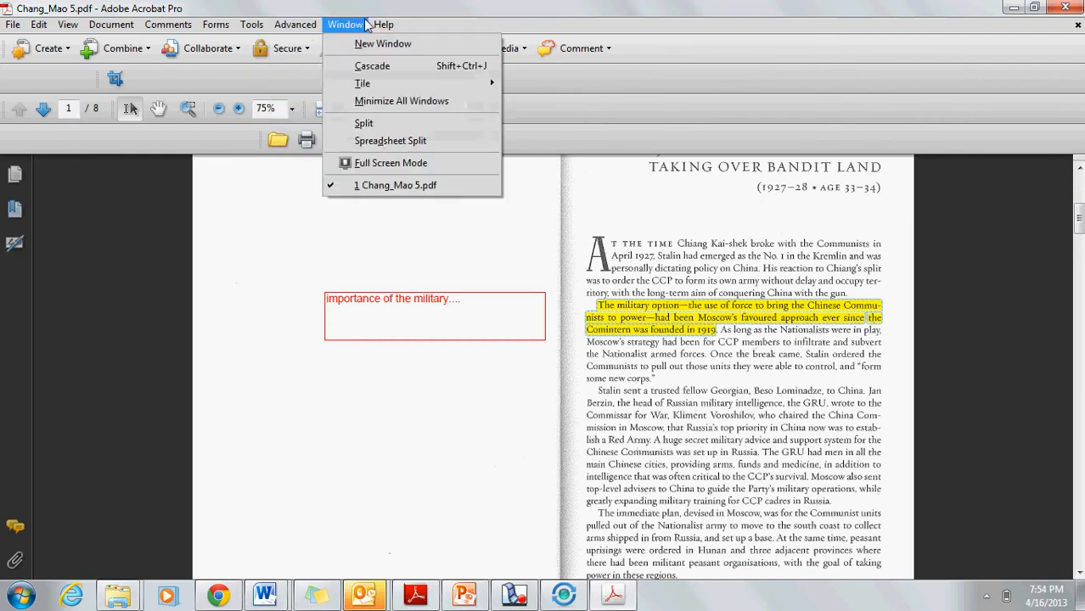
{"action": "mouse_move", "coordinate": [255, 25]}
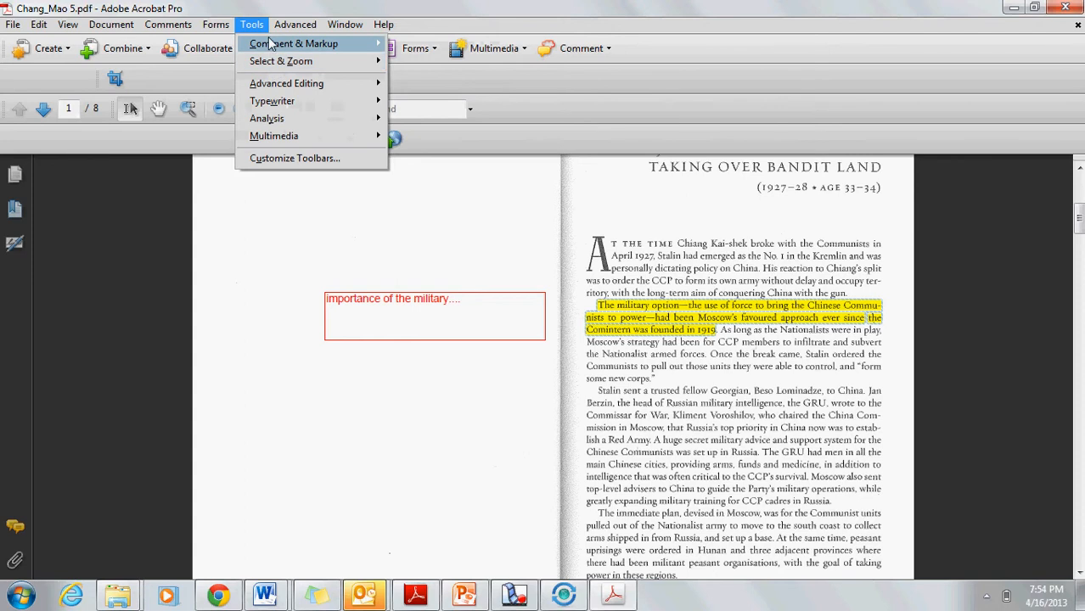
{"action": "mouse_move", "coordinate": [273, 42]}
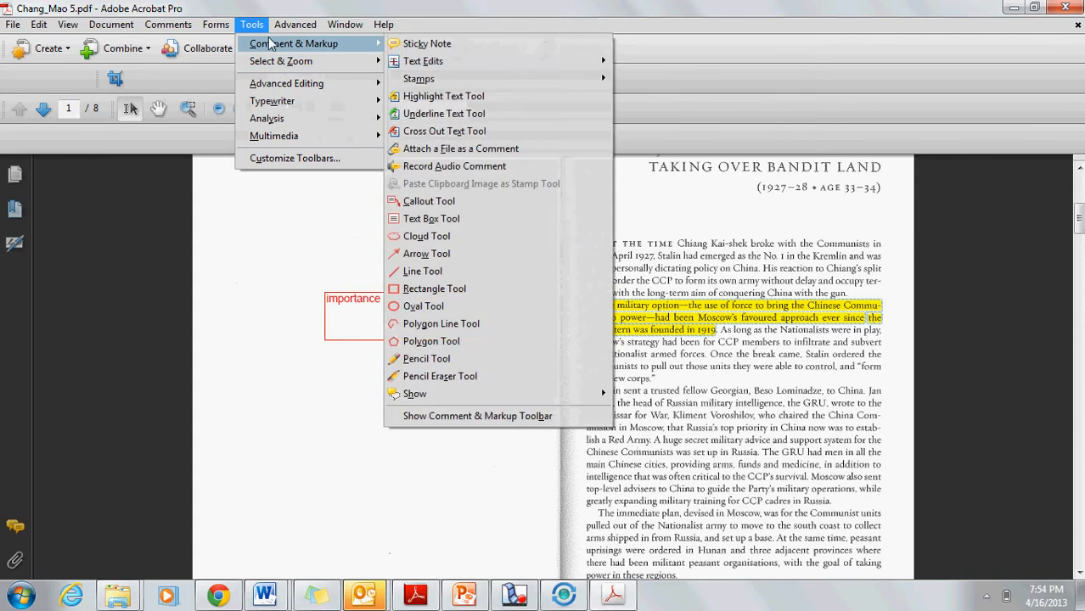
{"action": "left_click", "coordinate": [468, 45]}
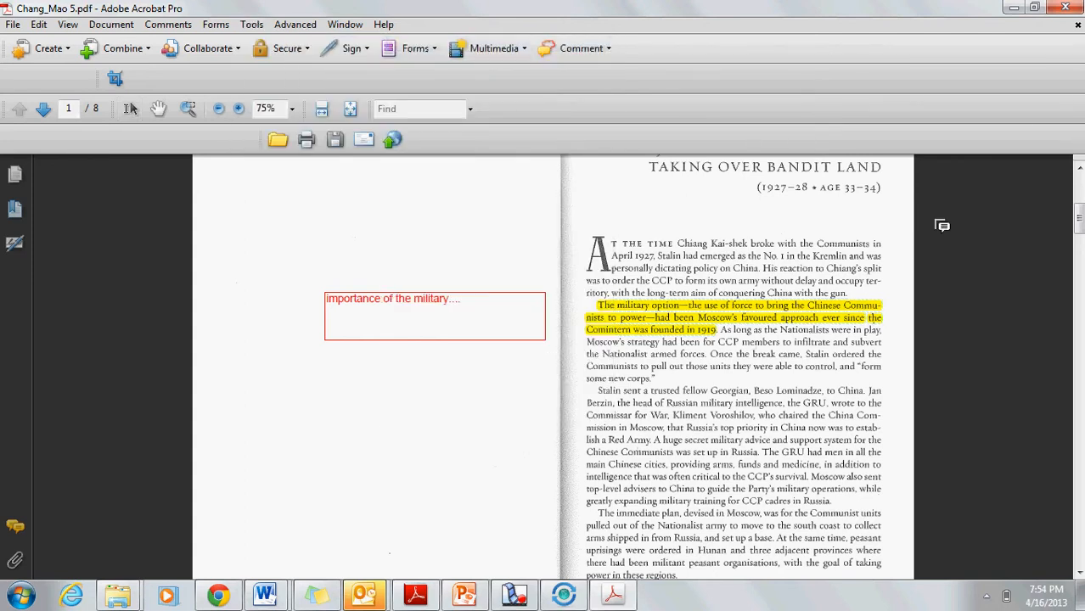
{"action": "scroll", "coordinate": [1081, 306], "scroll_direction": "down", "scroll_amount": 1}
{"action": "scroll", "coordinate": [1077, 365], "scroll_direction": "down", "scroll_amount": 3}
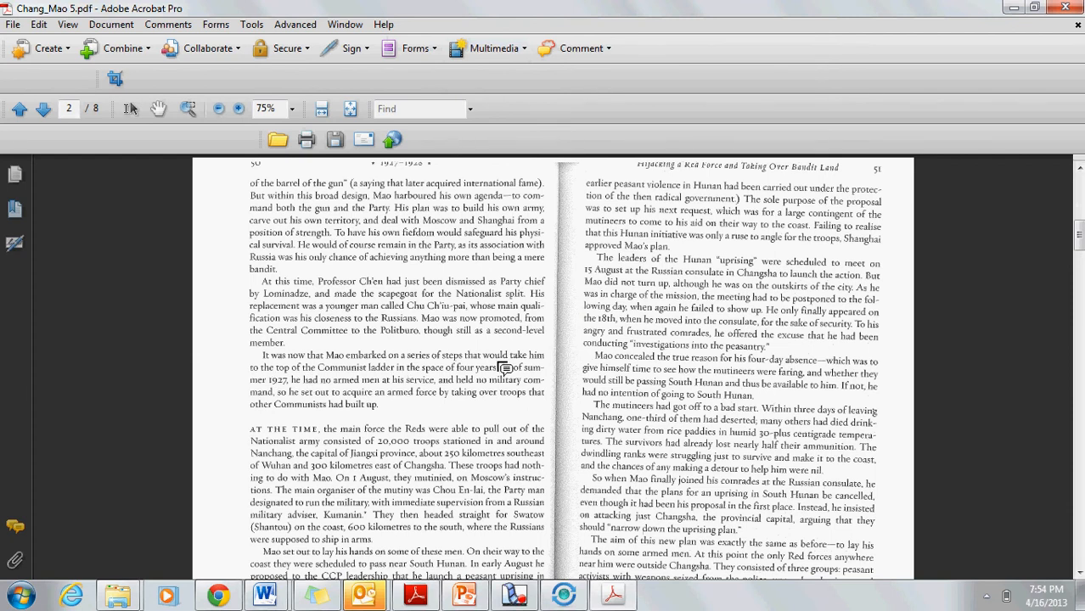
{"action": "left_click", "coordinate": [500, 361]}
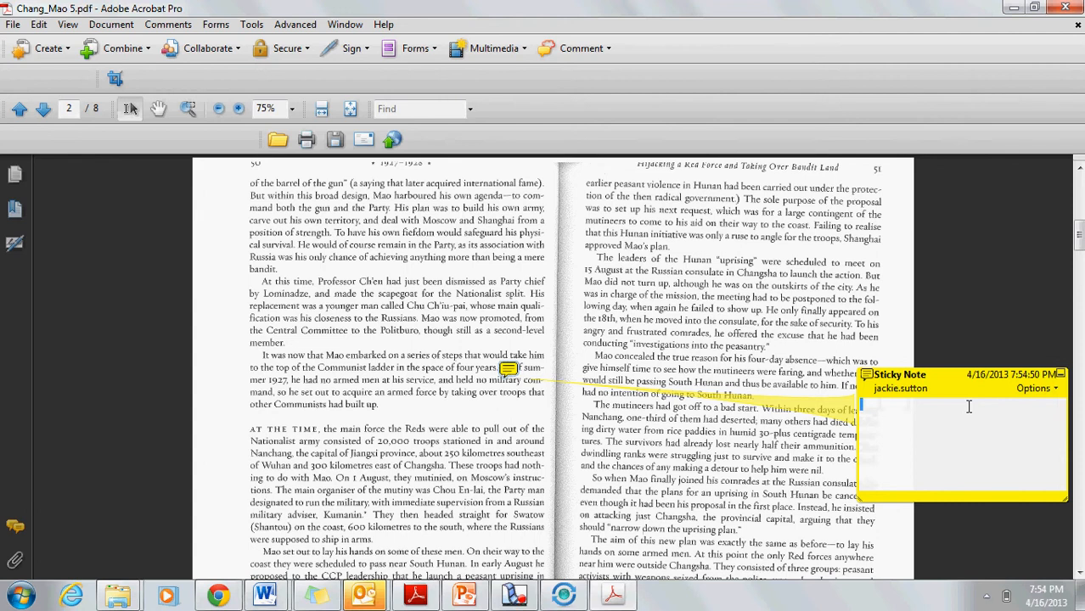
{"action": "type", "text": "Wow....four years!"}
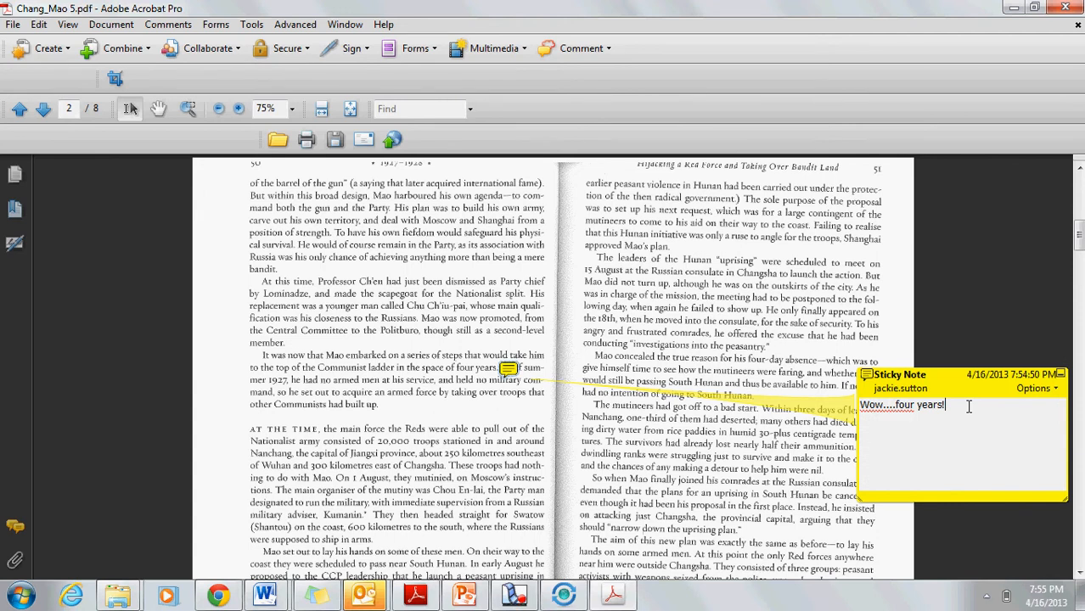
{"action": "left_click", "coordinate": [1061, 375]}
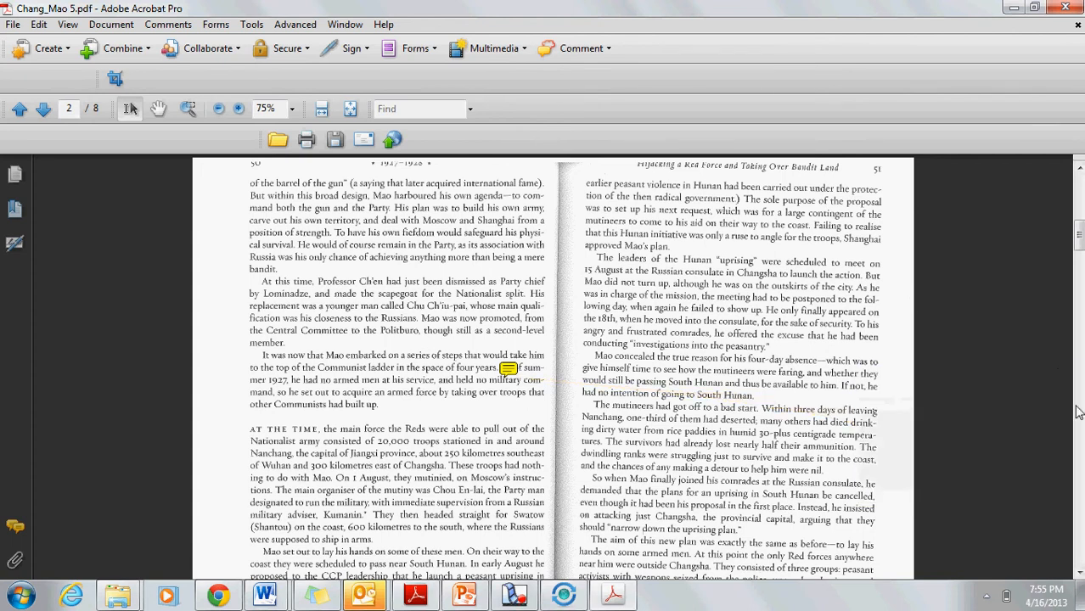
{"action": "left_click_drag", "start_coordinate": [1078, 234], "coordinate": [1077, 248]}
{"action": "mouse_move", "coordinate": [508, 329]}
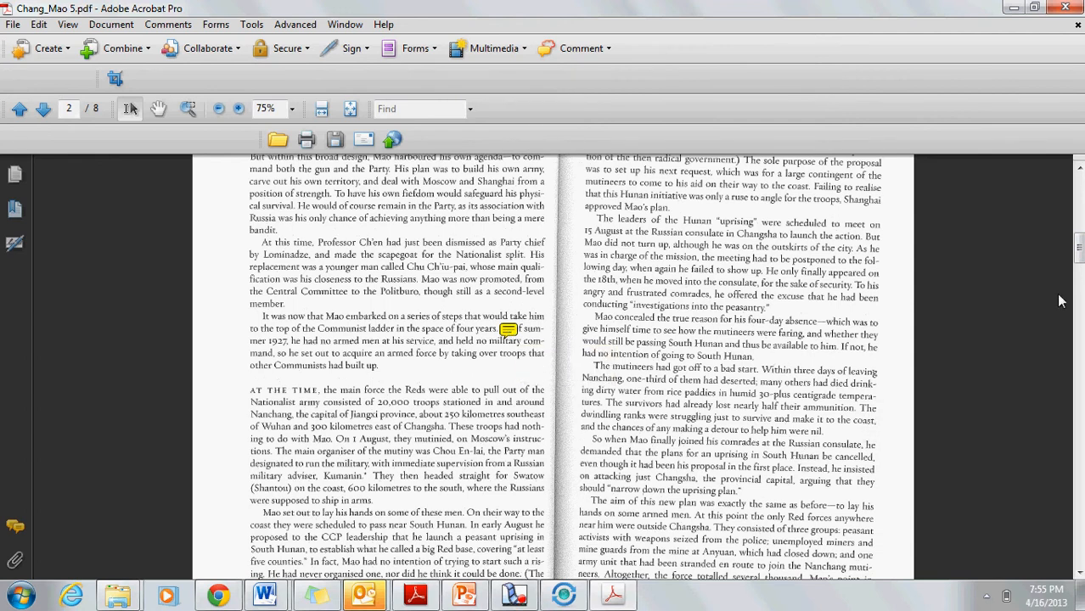
{"action": "left_click_drag", "start_coordinate": [1078, 263], "coordinate": [1078, 265]}
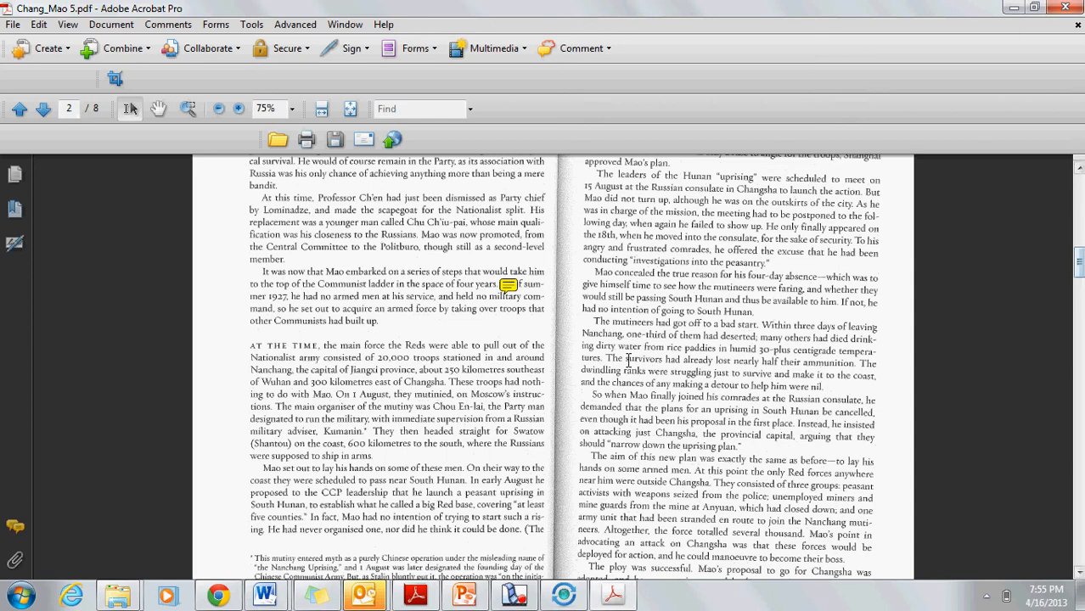
{"action": "mouse_move", "coordinate": [508, 286]}
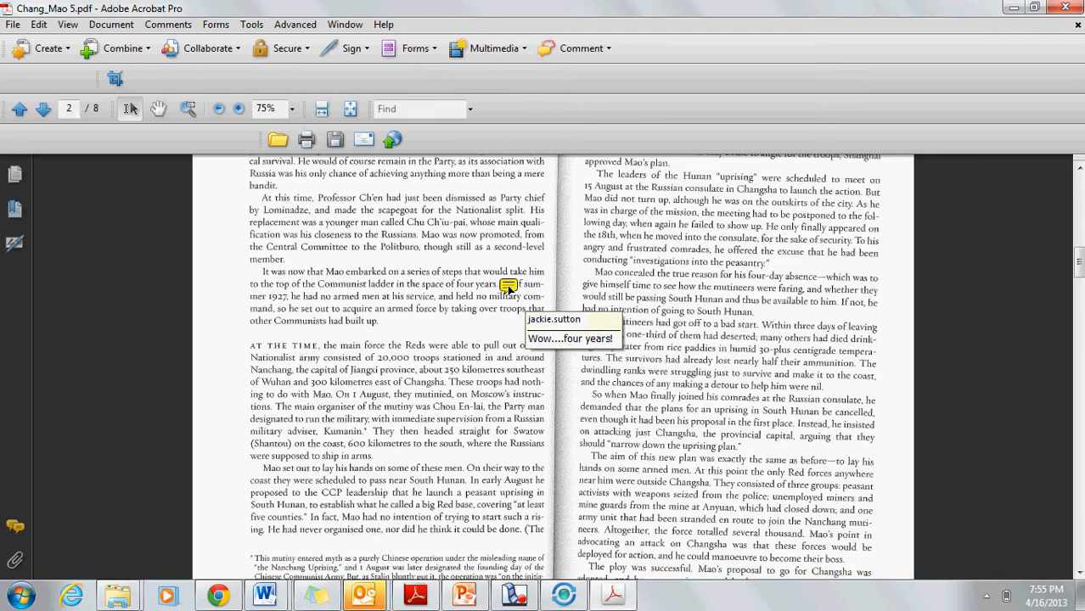
{"action": "left_click", "coordinate": [1002, 7]}
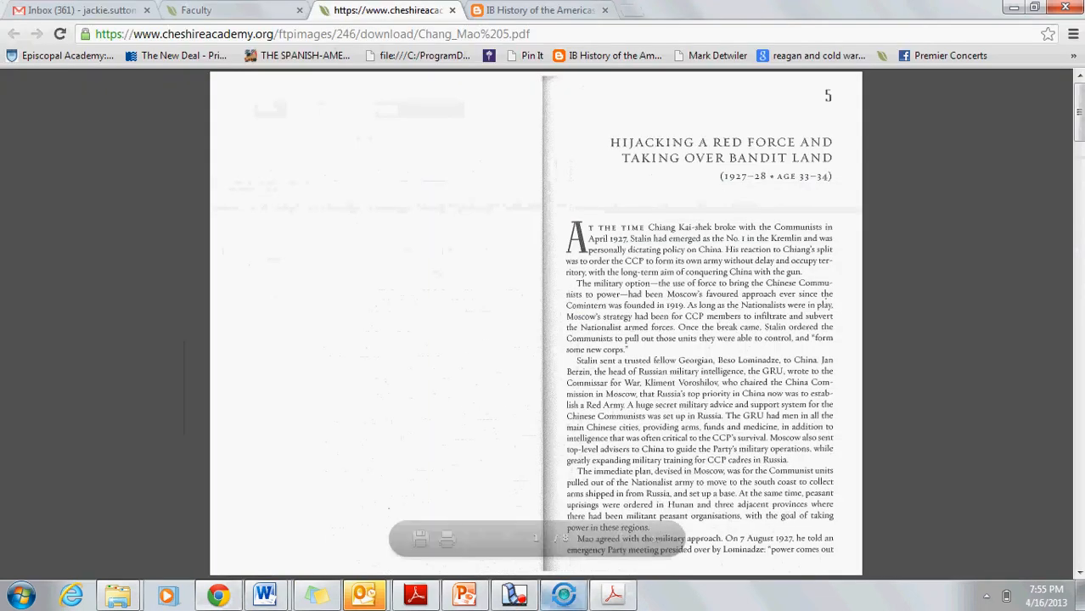
{"action": "left_click", "coordinate": [429, 603]}
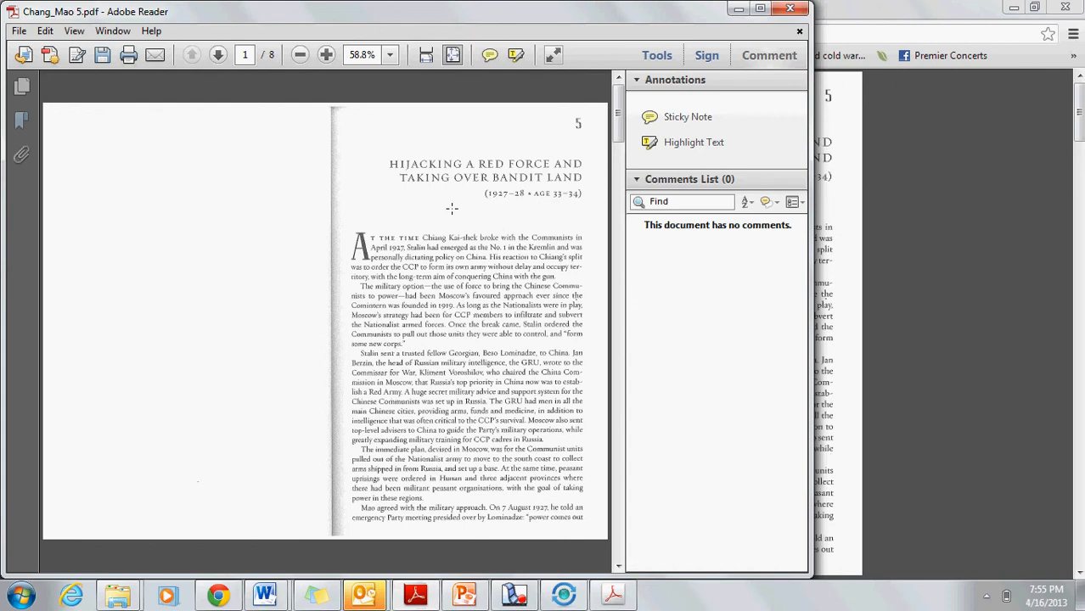
{"action": "left_click", "coordinate": [679, 145]}
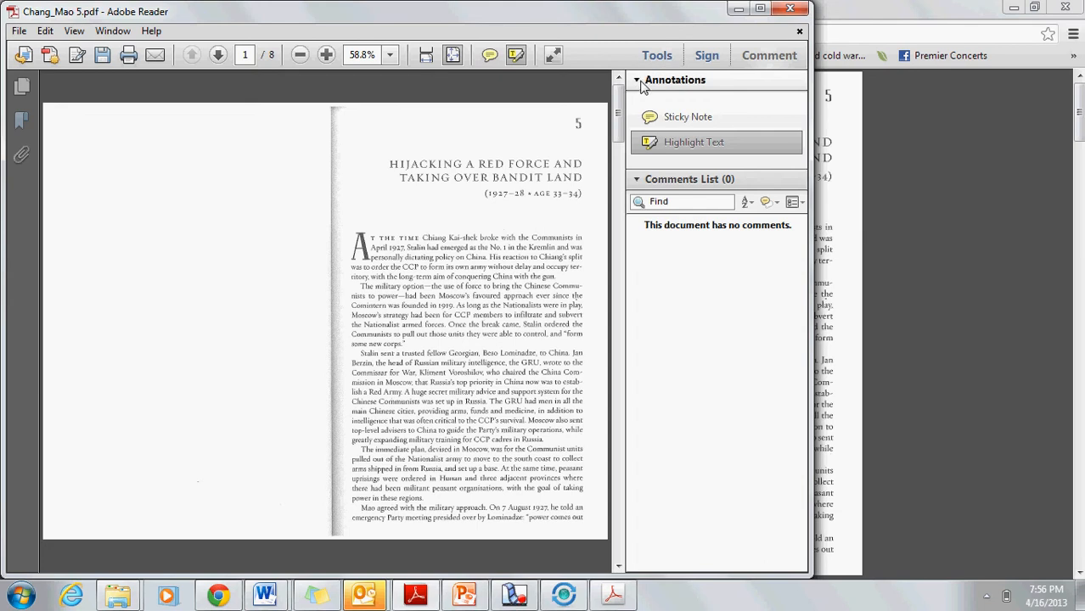
{"action": "left_click", "coordinate": [113, 31]}
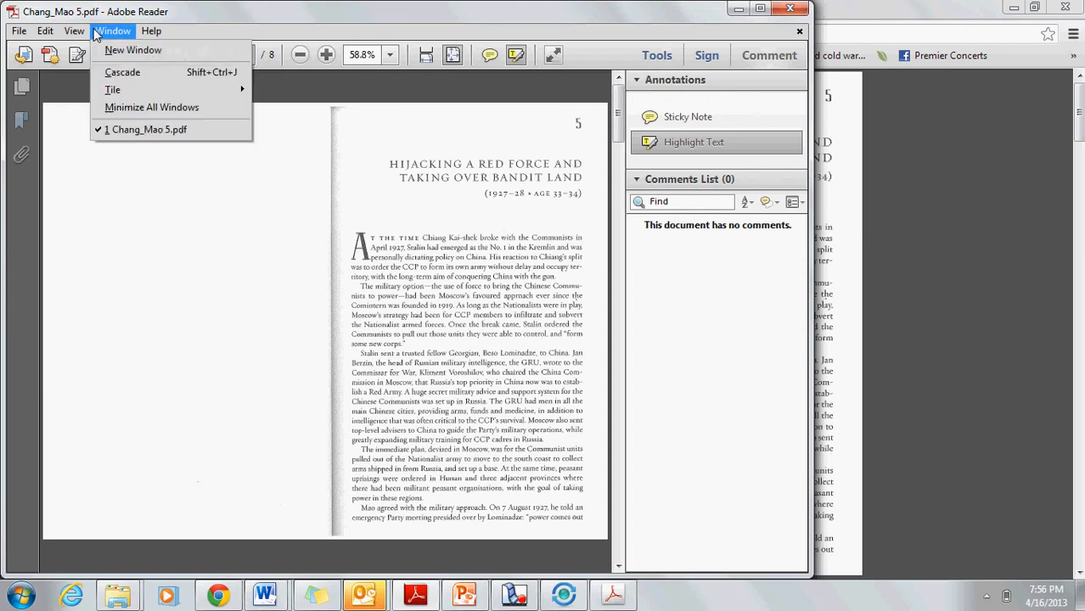
{"action": "mouse_move", "coordinate": [45, 32]}
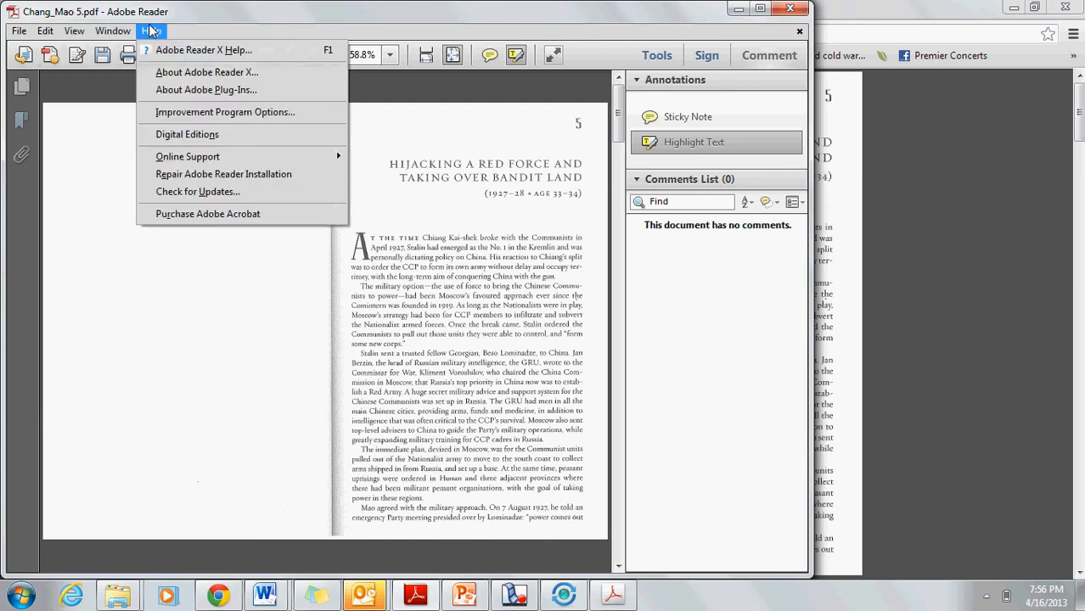
{"action": "left_click", "coordinate": [202, 16]}
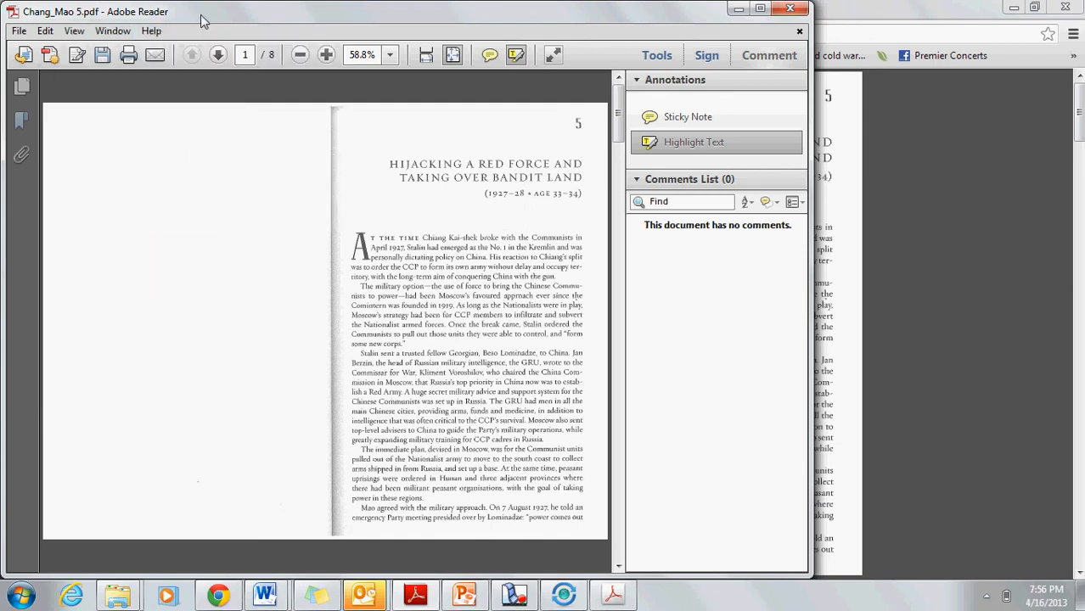
Step: Place a sticky note on page 1 at the line about Russian military intelligence with the text "comment...." and collapse it
{"action": "left_click", "coordinate": [686, 116]}
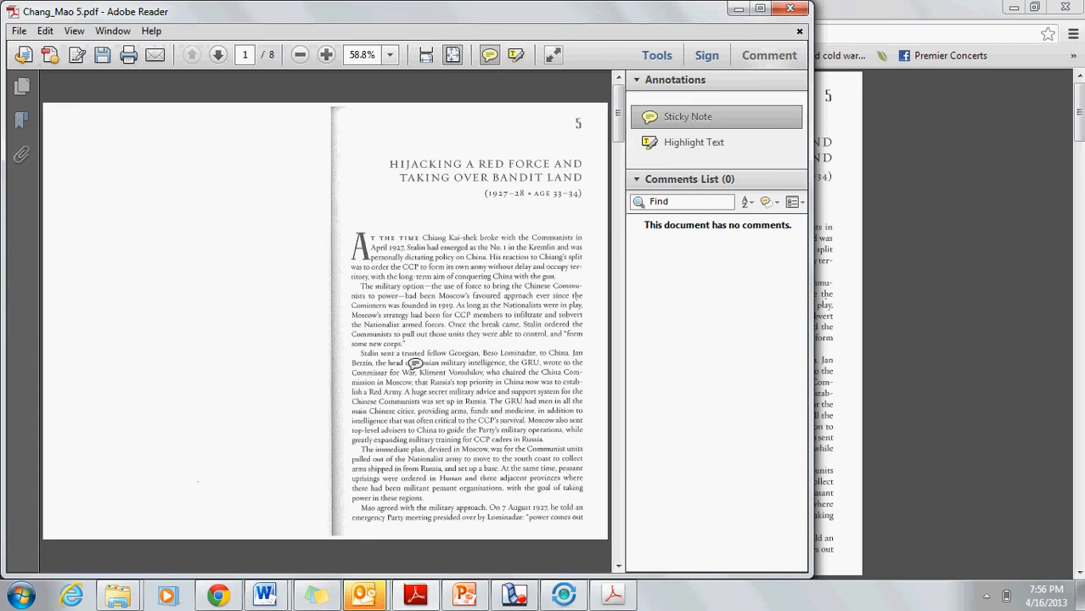
{"action": "left_click", "coordinate": [411, 371]}
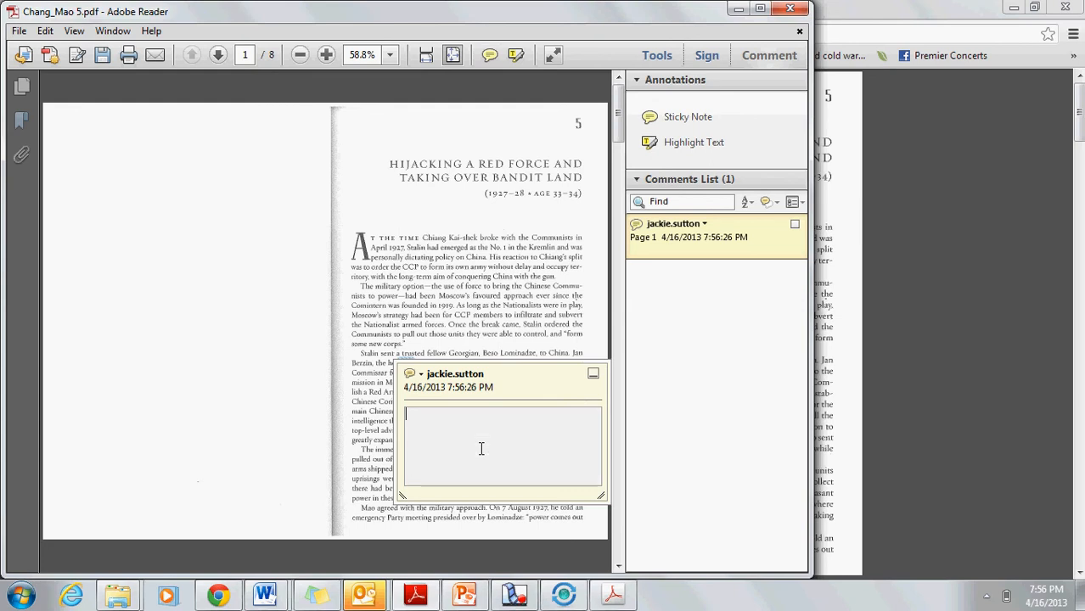
{"action": "type", "text": "comment...."}
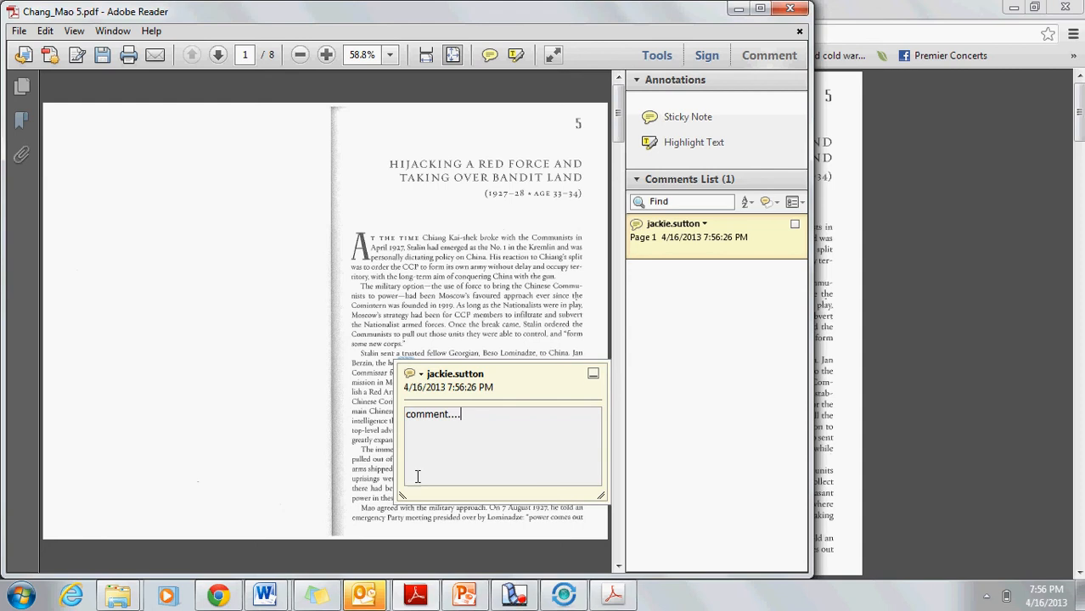
{"action": "left_click", "coordinate": [592, 374]}
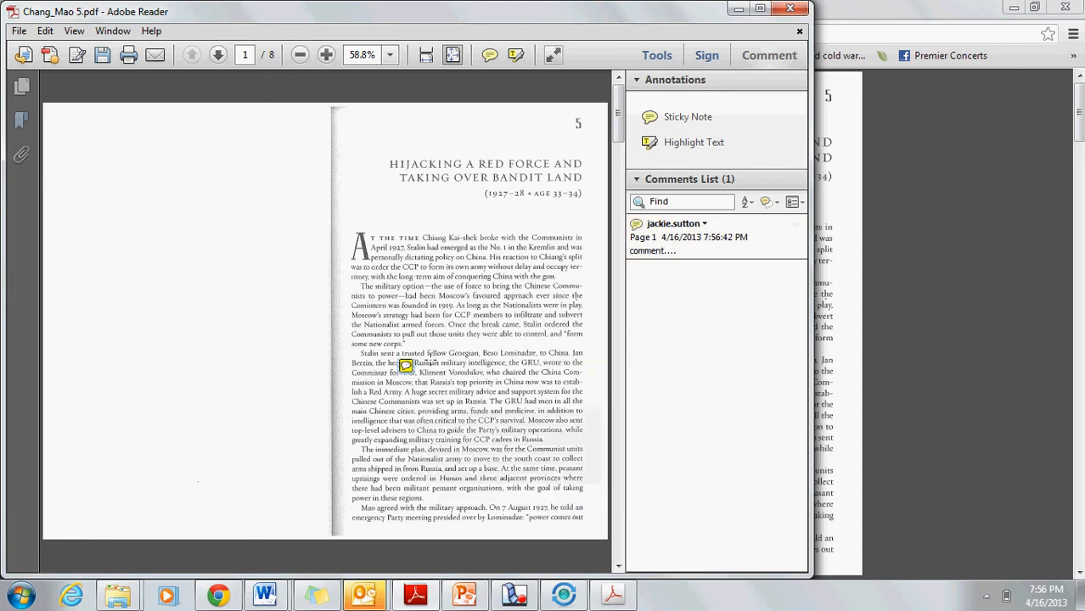
Step: Select the "comment...." sticky note and mark it with a checkmark in the comments list
{"action": "left_click", "coordinate": [406, 365]}
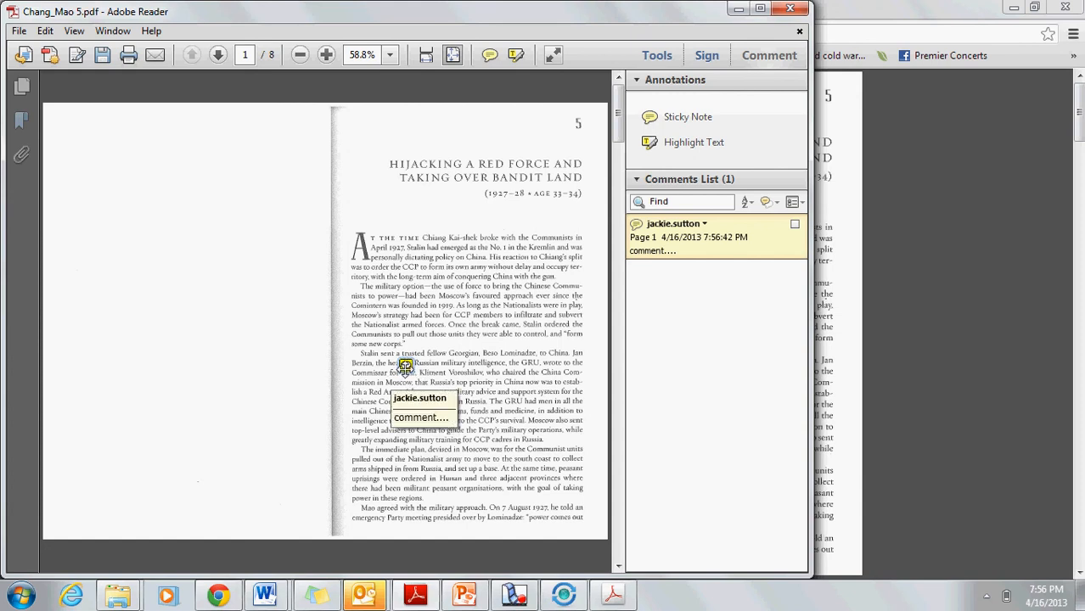
{"action": "left_click", "coordinate": [796, 226]}
{"action": "right_click", "coordinate": [760, 252]}
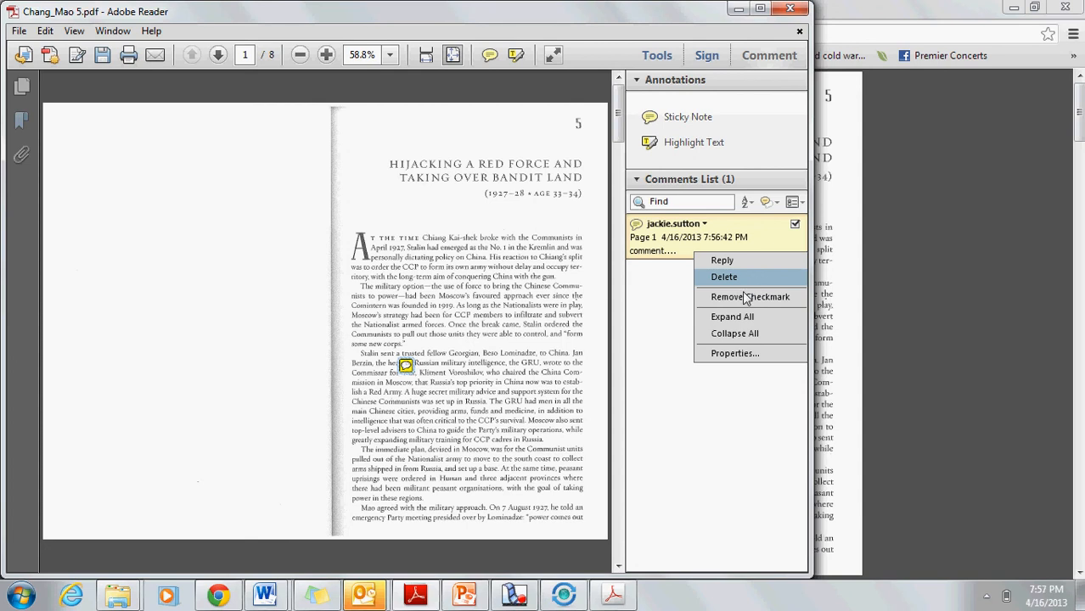
{"action": "left_click", "coordinate": [675, 377]}
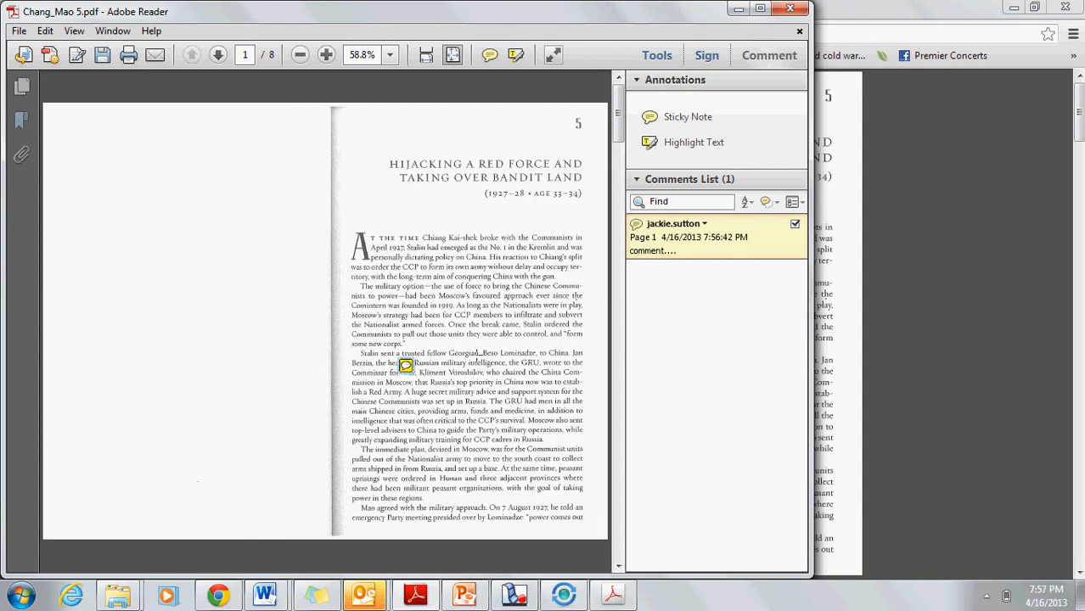
Step: Switch to Adobe Acrobat Pro and test text selection on page 6 from "So, in the stirring atmosphere" to "Women's Department"
{"action": "left_click", "coordinate": [613, 595]}
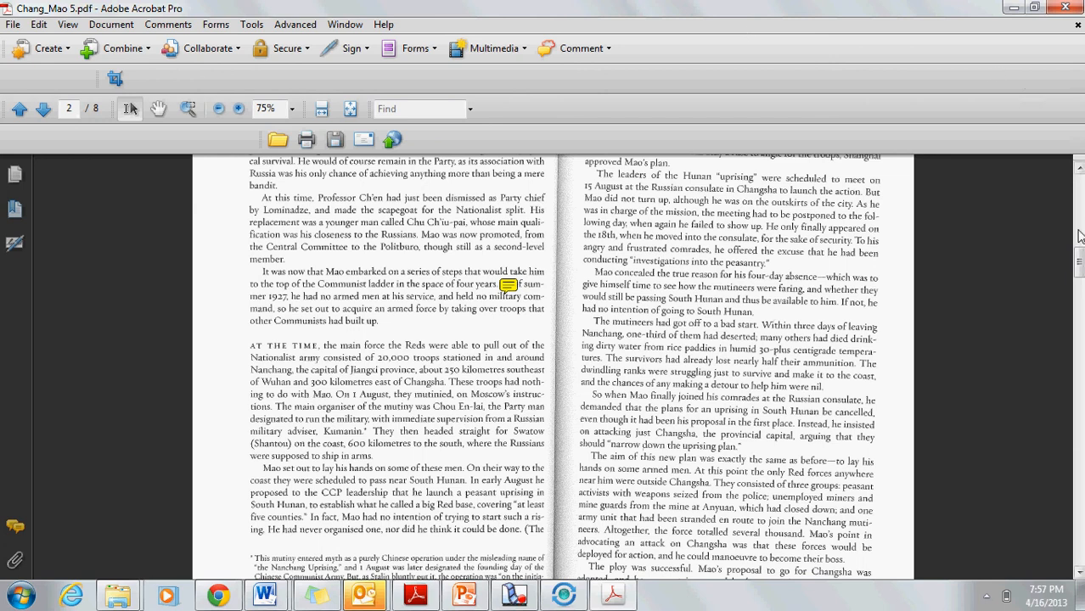
{"action": "left_click_drag", "start_coordinate": [1080, 263], "coordinate": [1080, 399]}
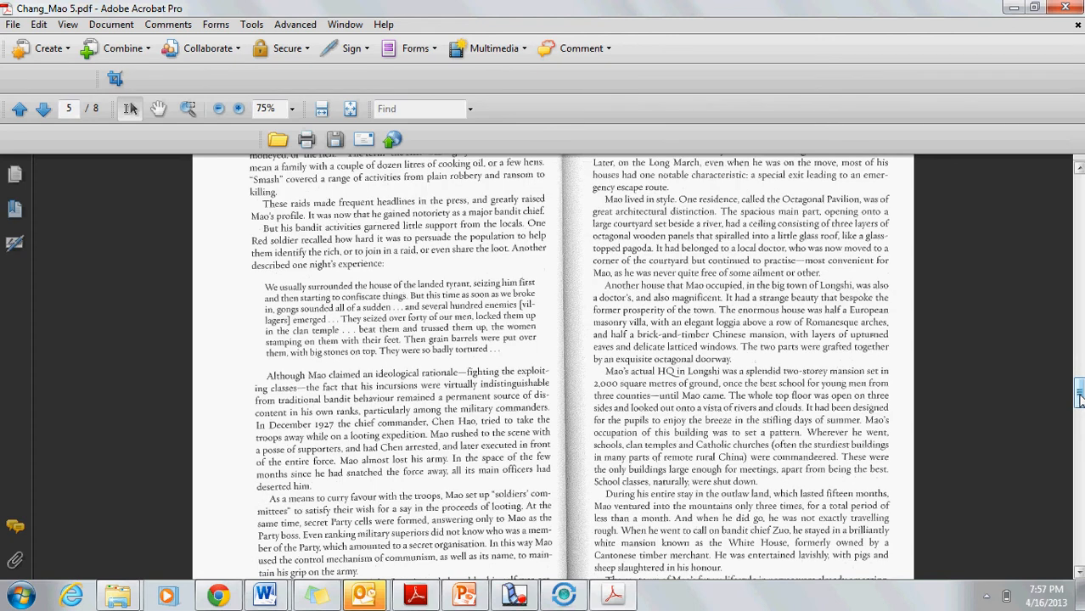
{"action": "left_click_drag", "start_coordinate": [1080, 400], "coordinate": [1078, 416]}
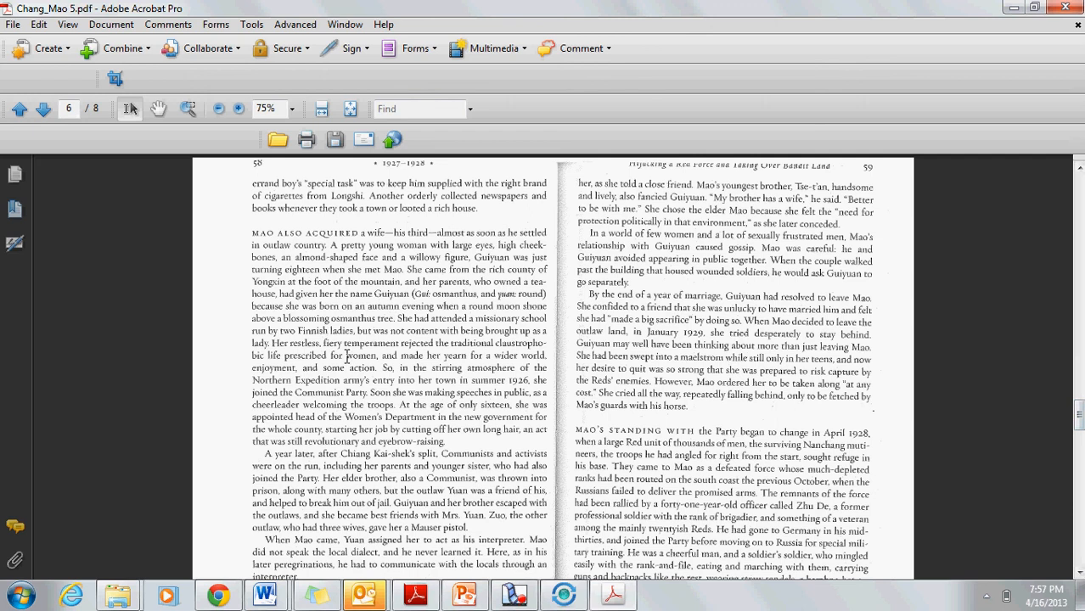
{"action": "left_click_drag", "start_coordinate": [380, 365], "coordinate": [437, 420]}
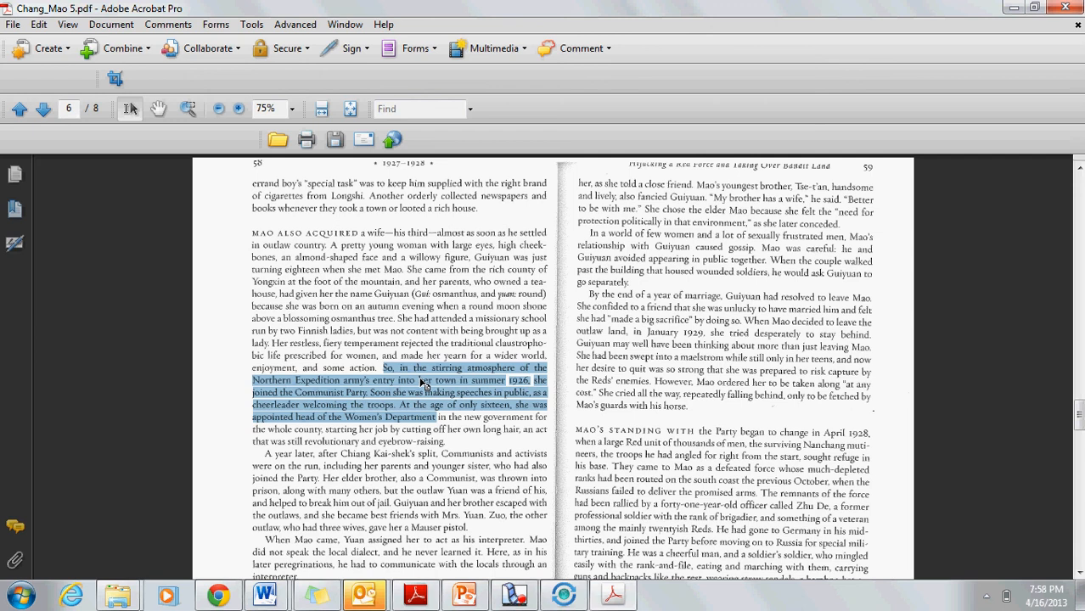
{"action": "left_click", "coordinate": [510, 507]}
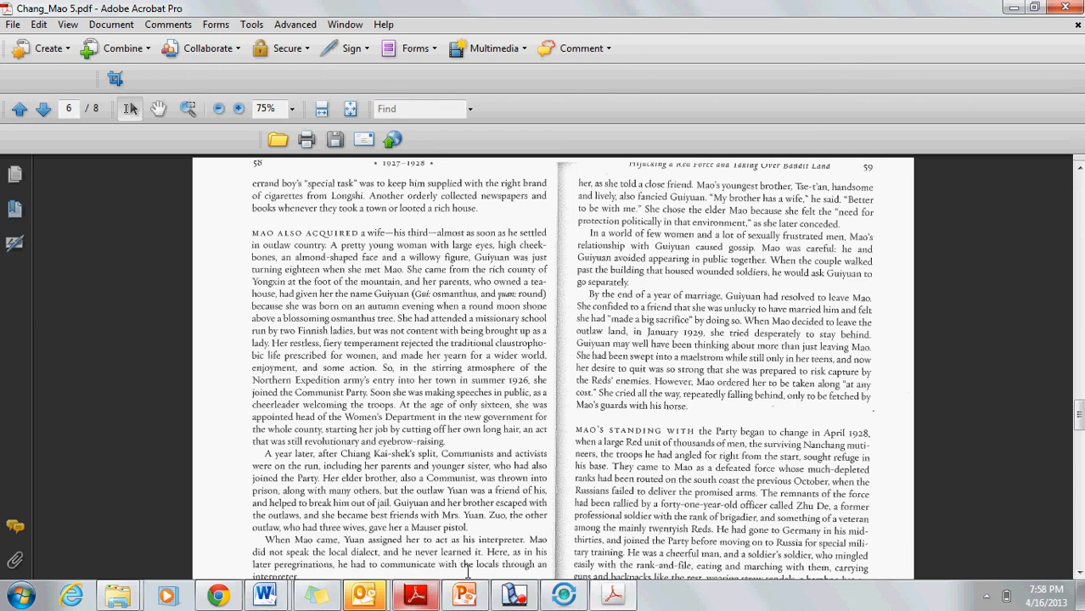
{"action": "left_click", "coordinate": [516, 599]}
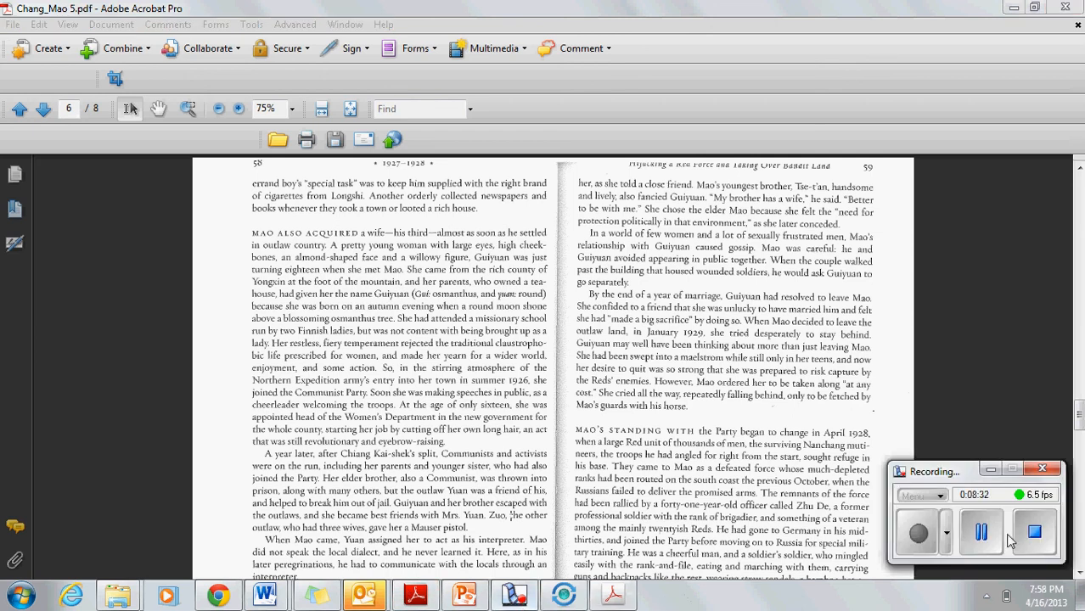